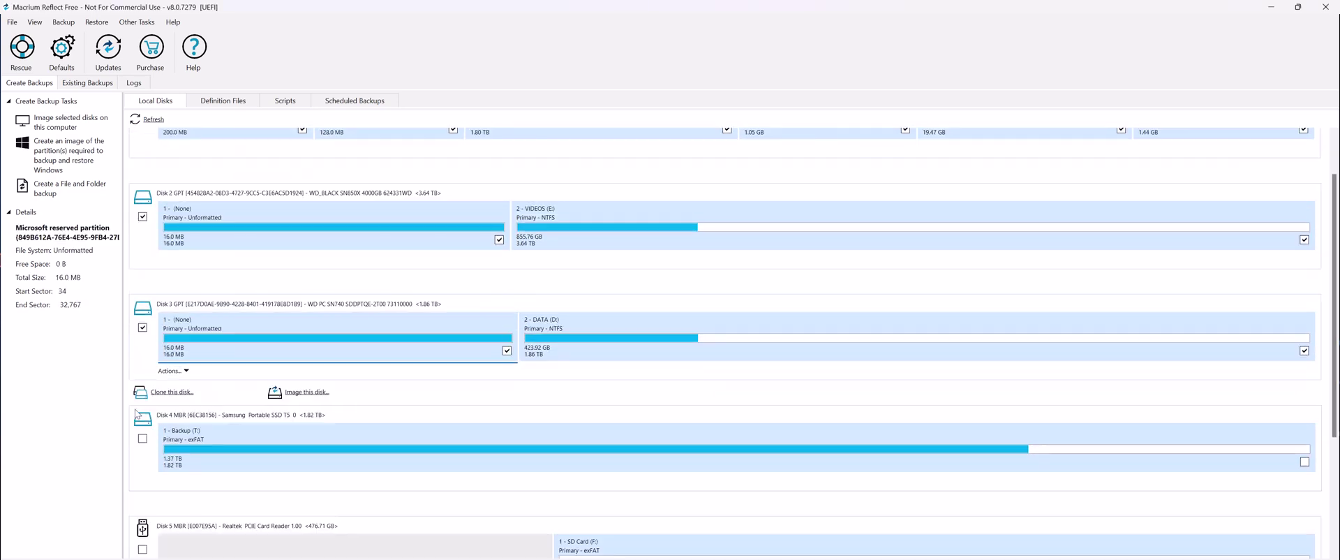
Tick Disk 4 with its Backup partition and Disk 5, the SD card.
click(143, 438)
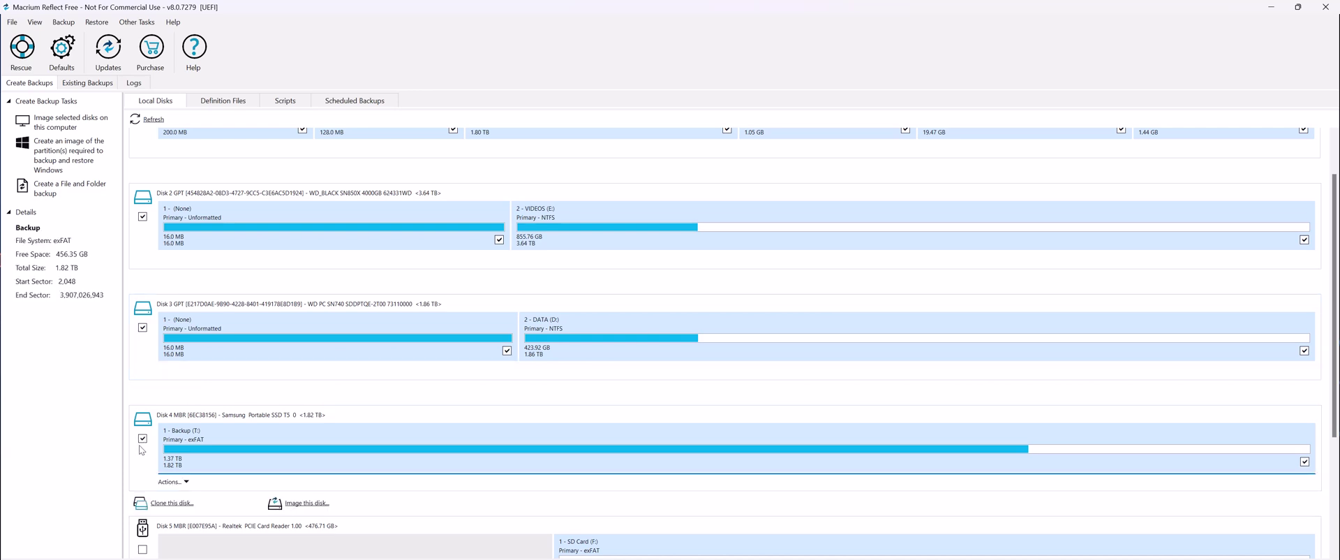
scroll(142, 447, down, 1)
click(142, 450)
scroll(145, 479, down, 1)
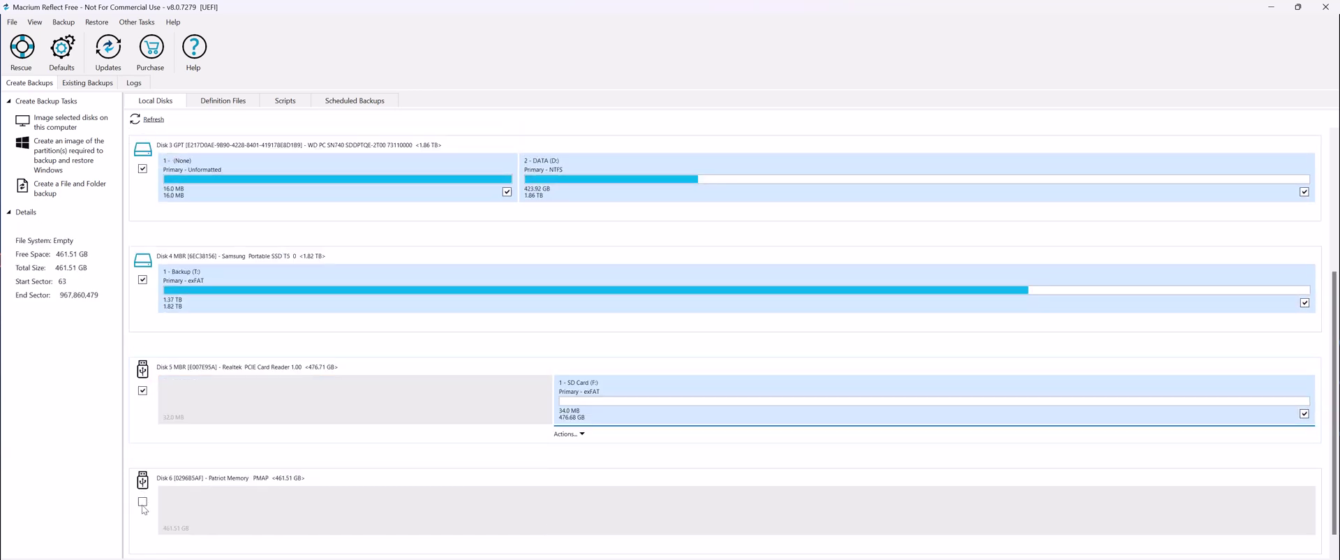
Untick Disks 5, 4, 3 (DATA) and 2 (VIDEOS), leaving only Disk 1 selected.
click(143, 391)
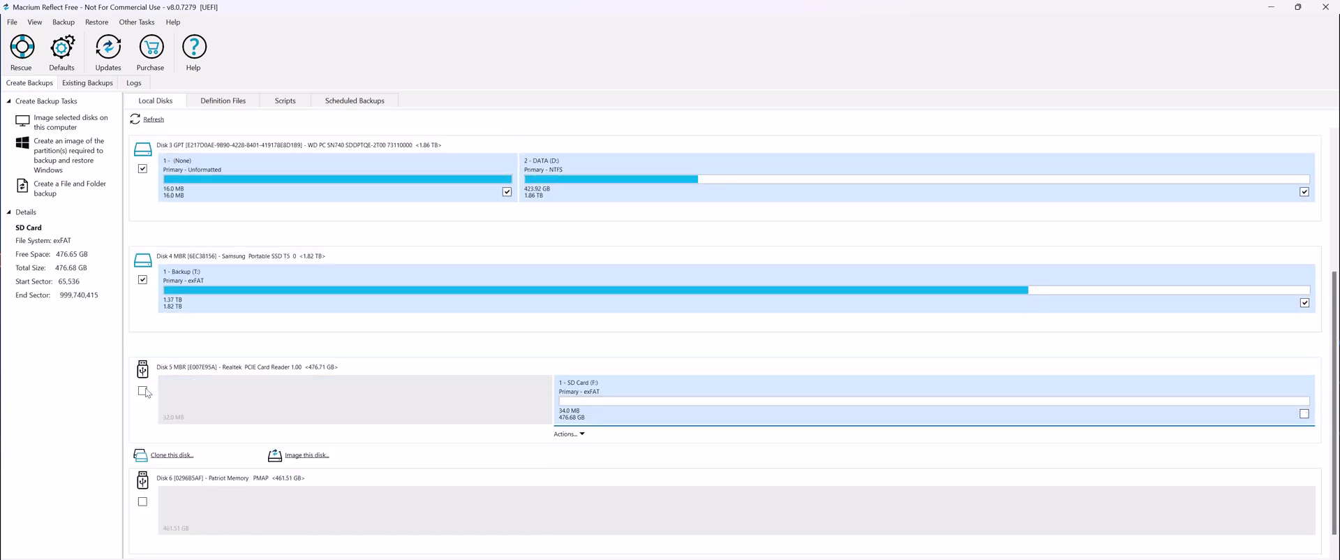
click(142, 282)
scroll(144, 282, up, 1)
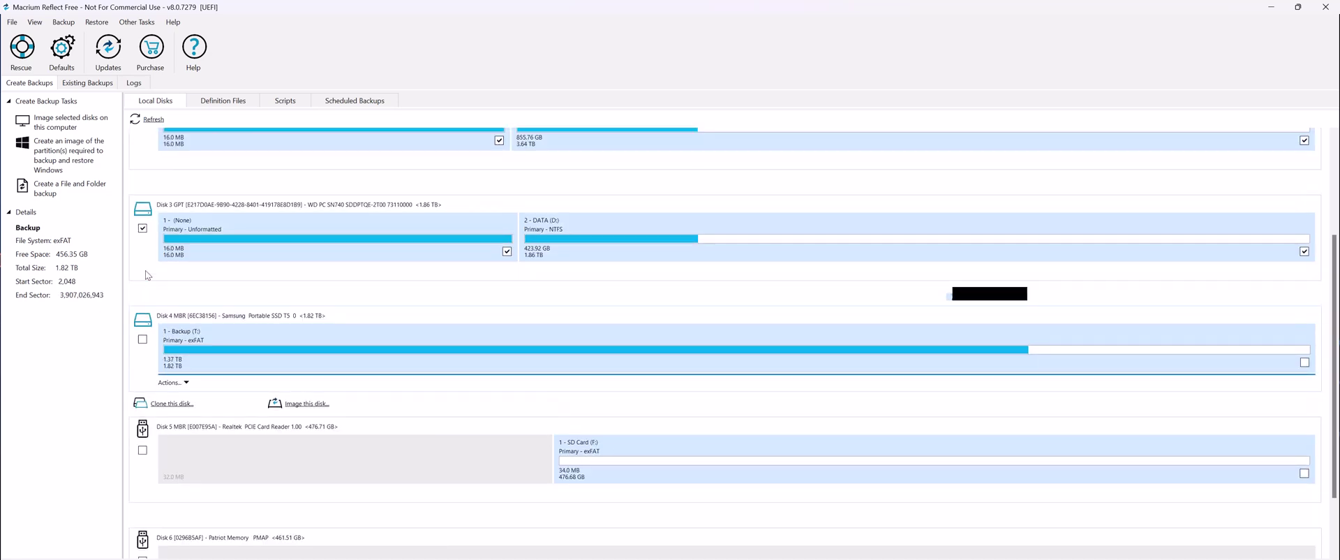
click(143, 227)
scroll(151, 246, up, 1)
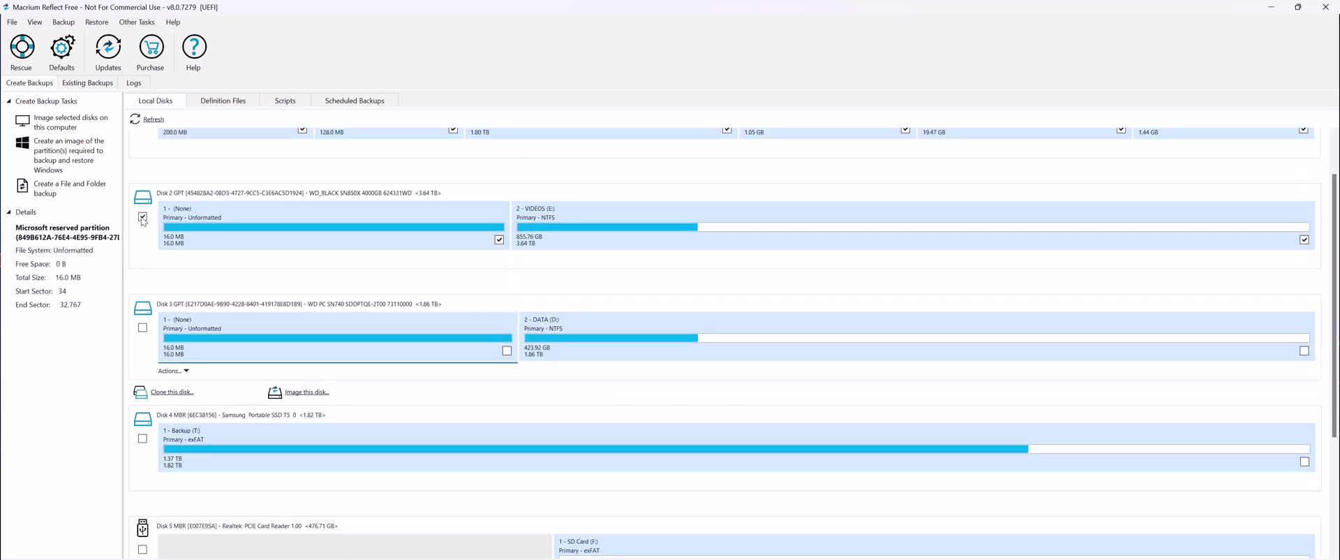
click(143, 217)
scroll(154, 237, up, 1)
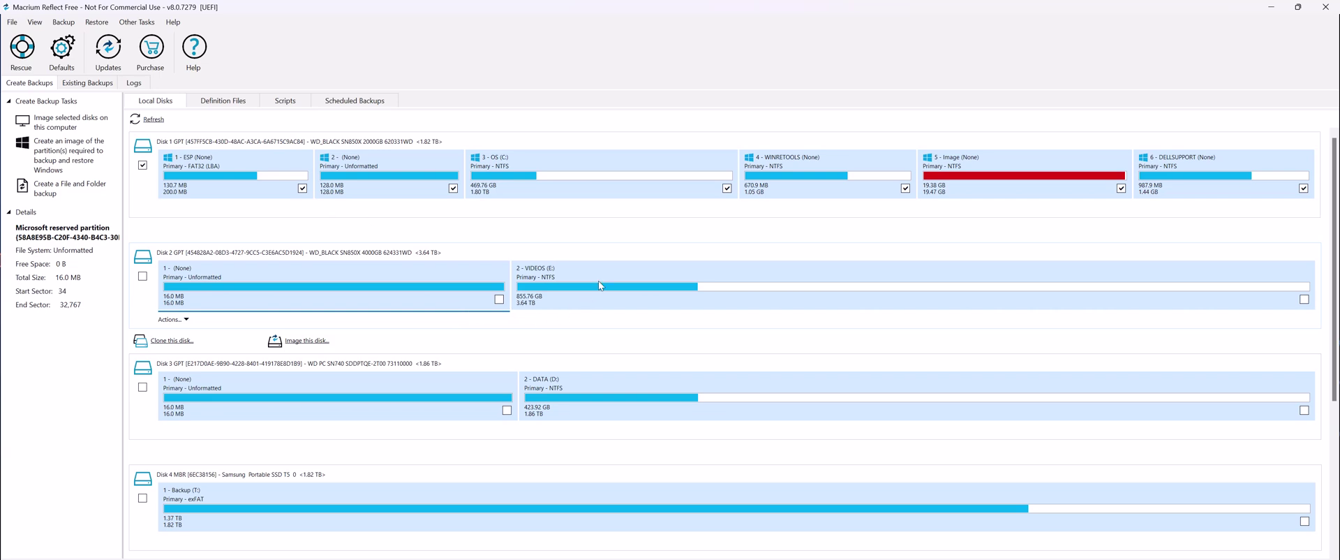
scroll(598, 280, down, 1)
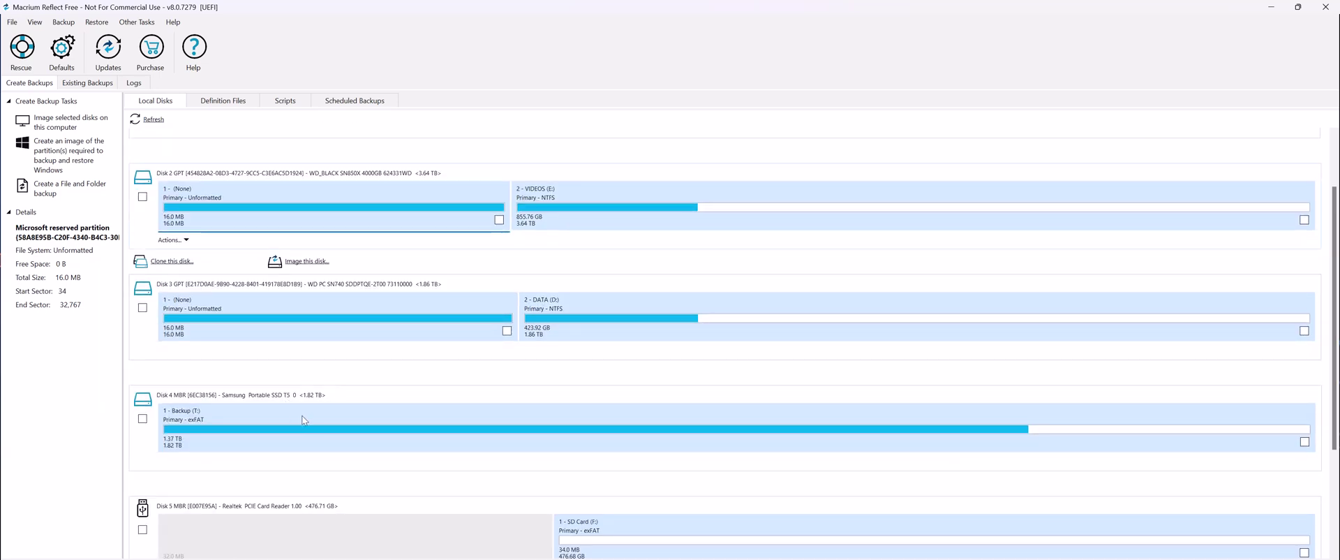
scroll(304, 419, up, 1)
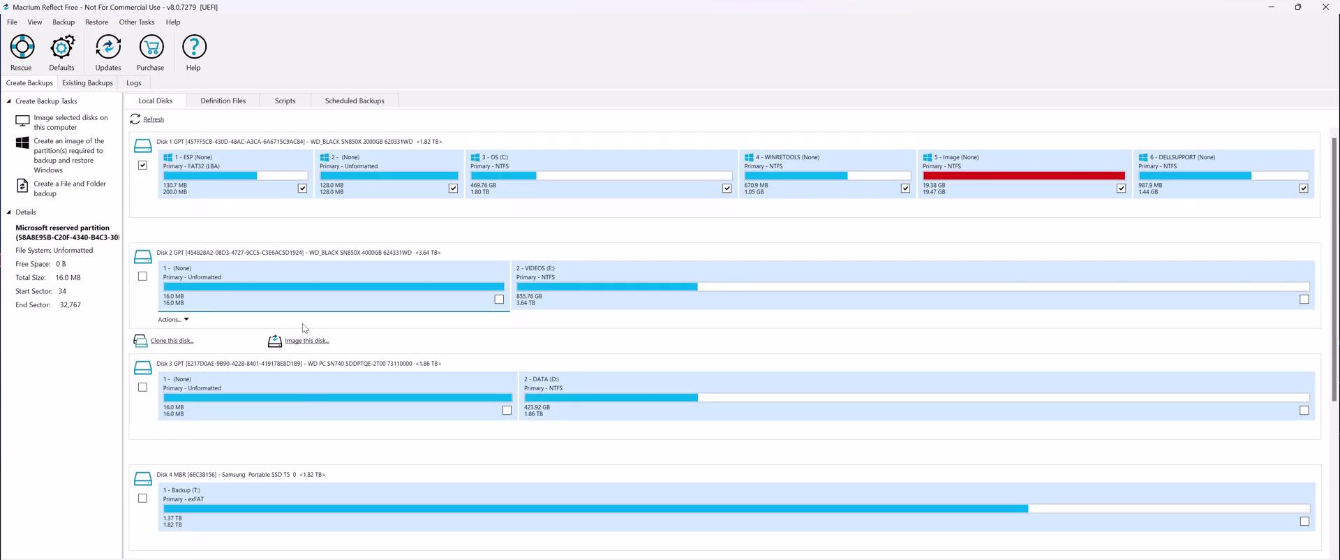
scroll(334, 331, down, 1)
scroll(338, 333, up, 1)
Scroll down the disk list to review Disk 1's selected partitions.
scroll(329, 299, down, 2)
scroll(329, 300, down, 2)
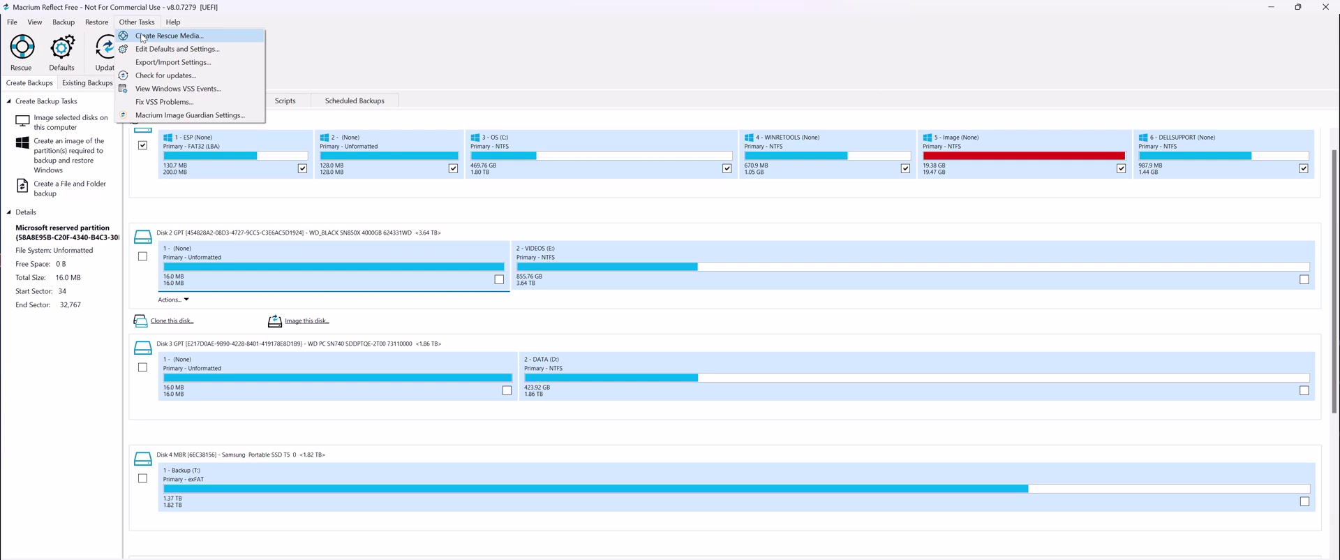
Build the Windows RE 11 Build 22621 rescue environment into the Windows boot menu.
click(206, 40)
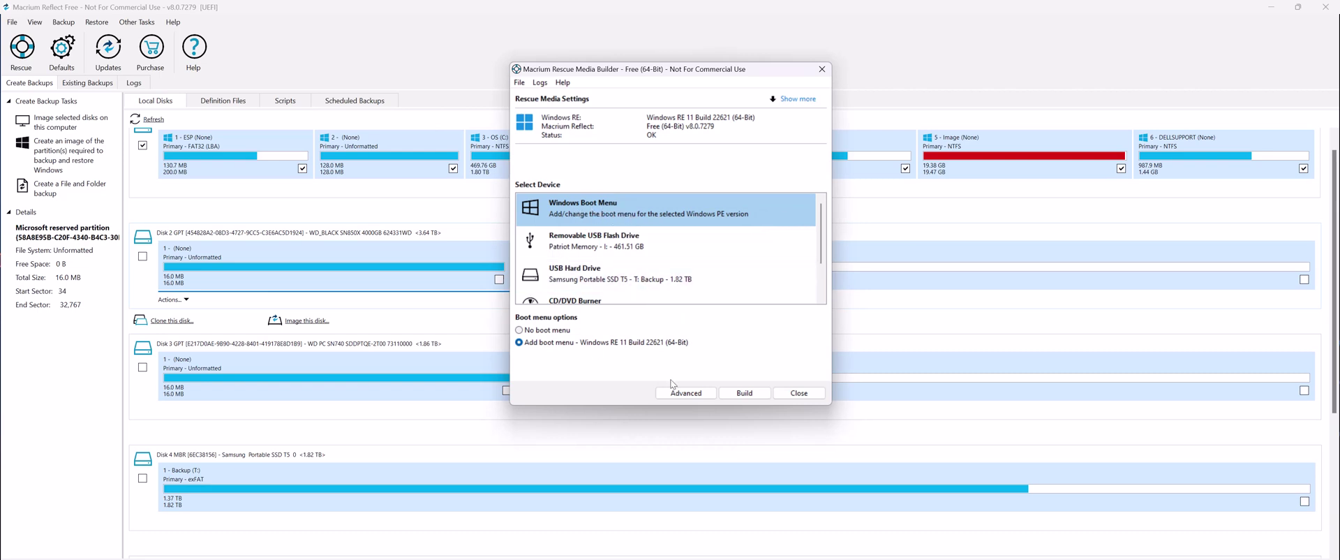
click(745, 393)
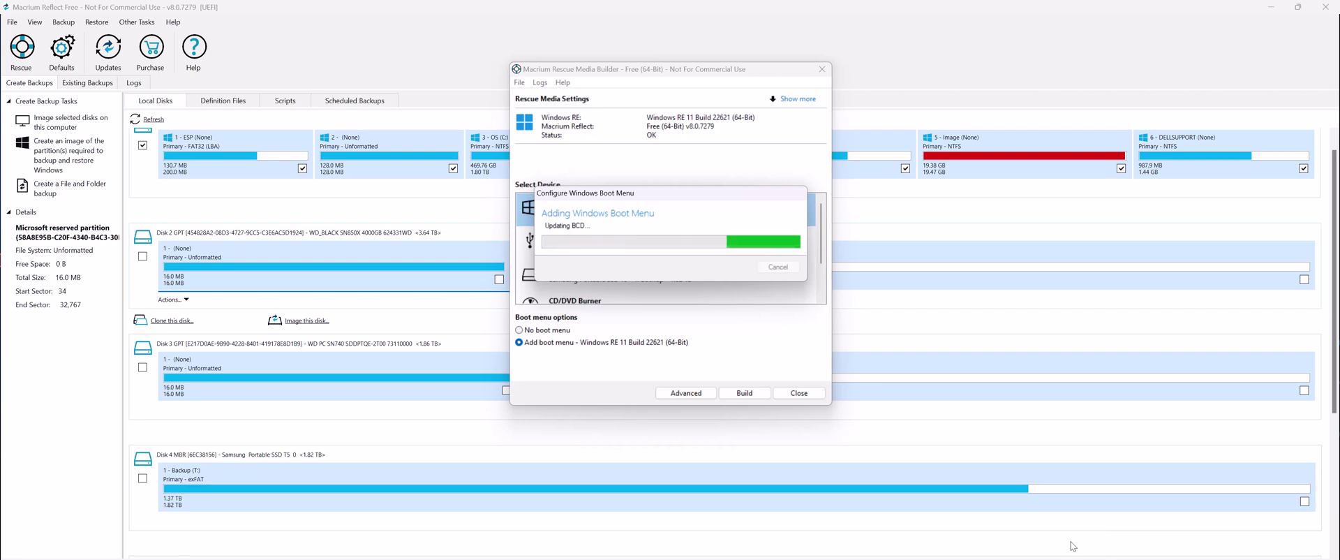
key(super)
click(1120, 546)
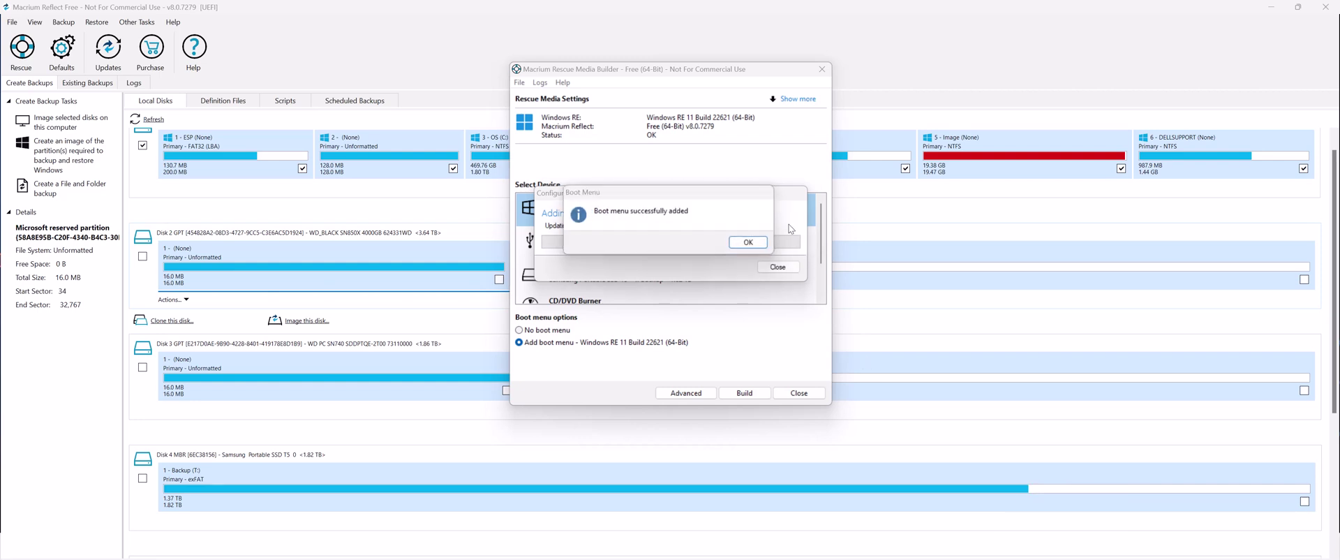
click(748, 242)
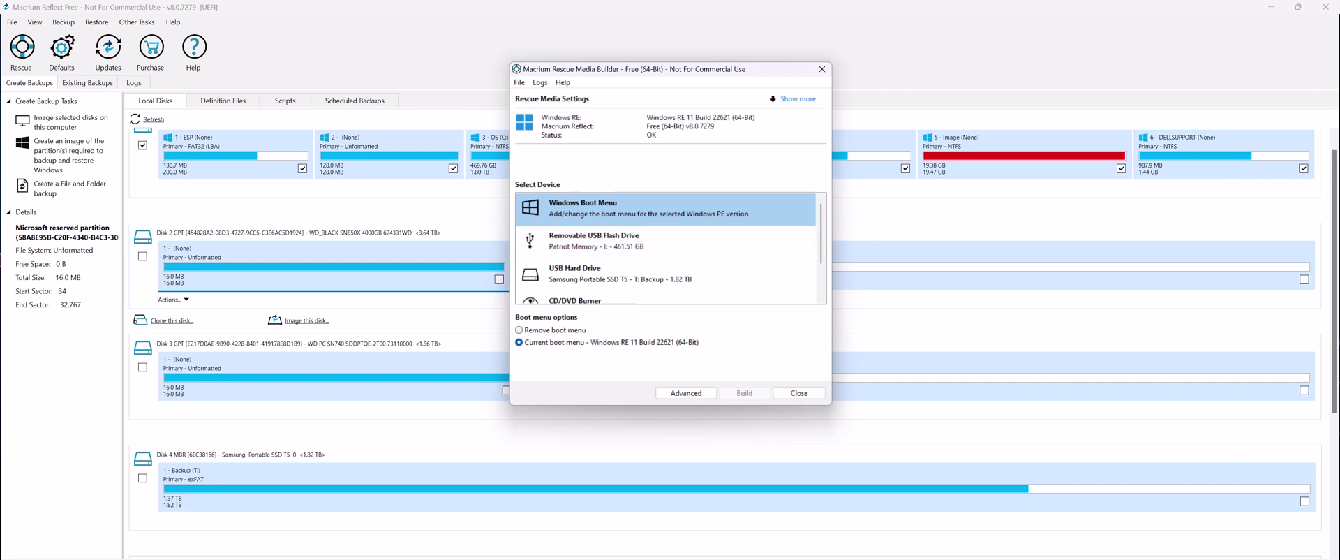
Keep Windows 11 as default OS, disable the startup OS list, and close Settings.
key(super+x)
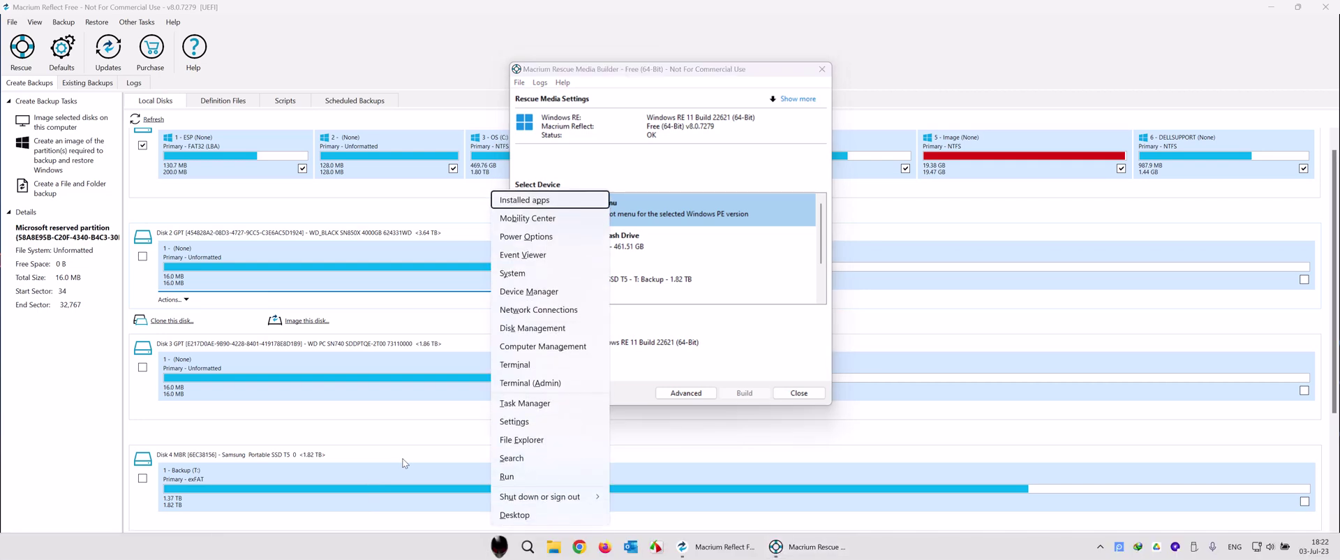
click(519, 274)
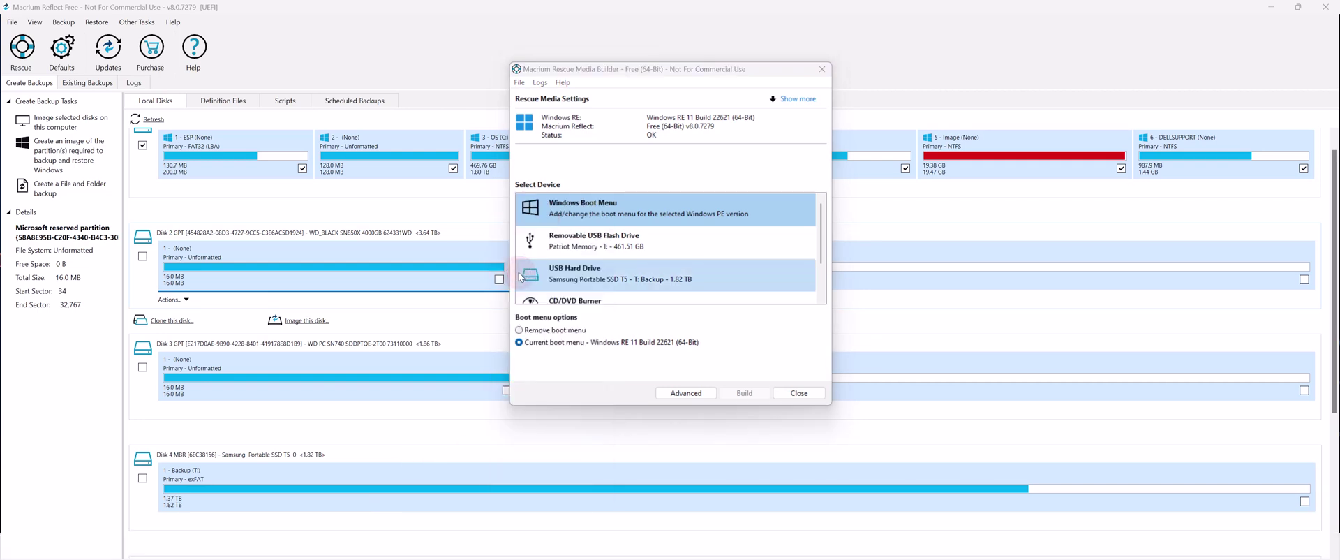
click(738, 312)
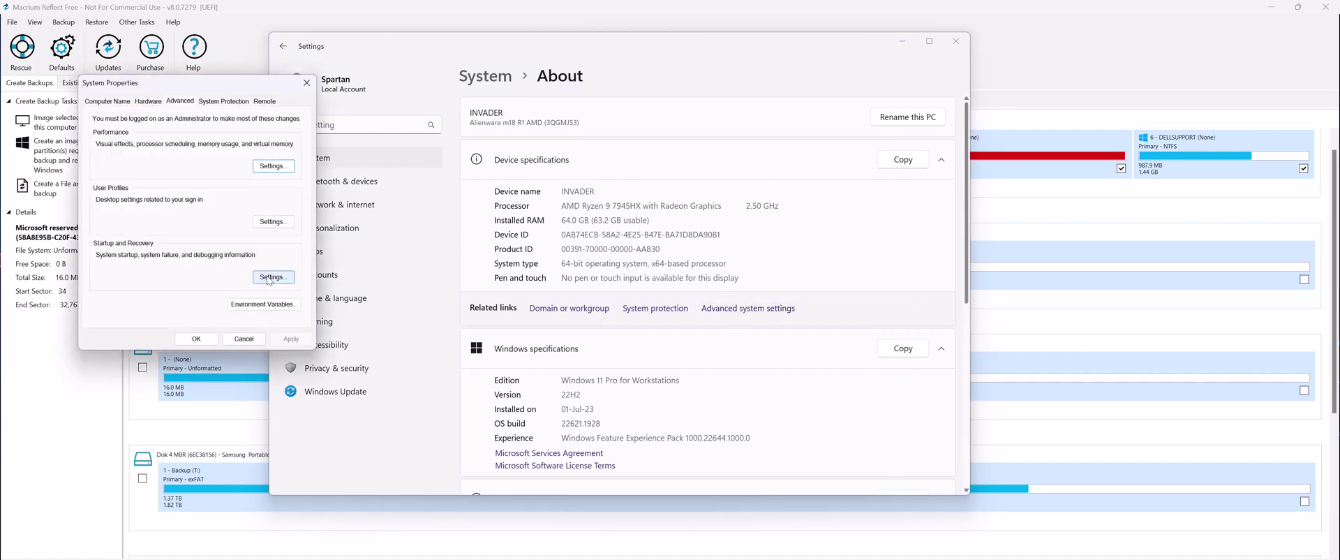
click(270, 277)
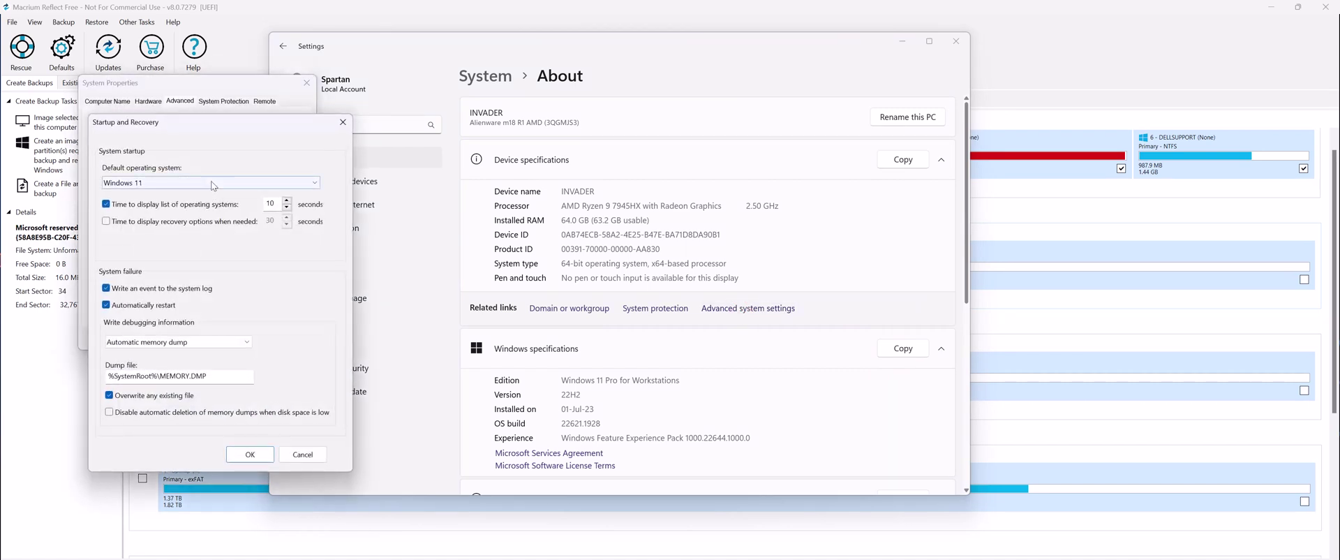
click(216, 184)
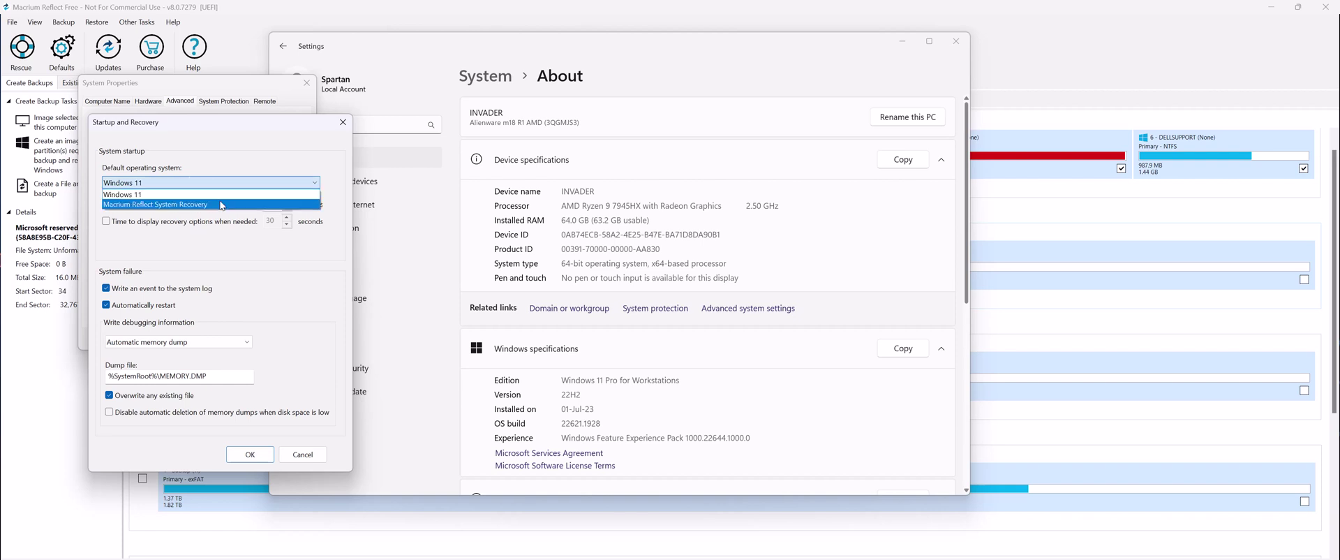
click(202, 194)
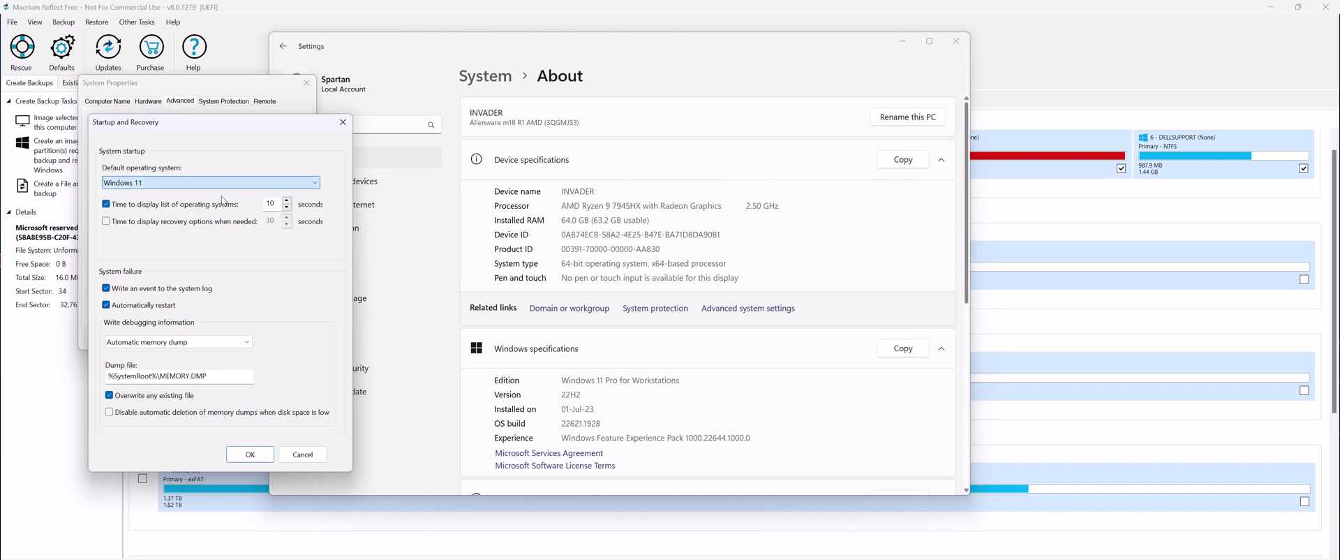
click(179, 207)
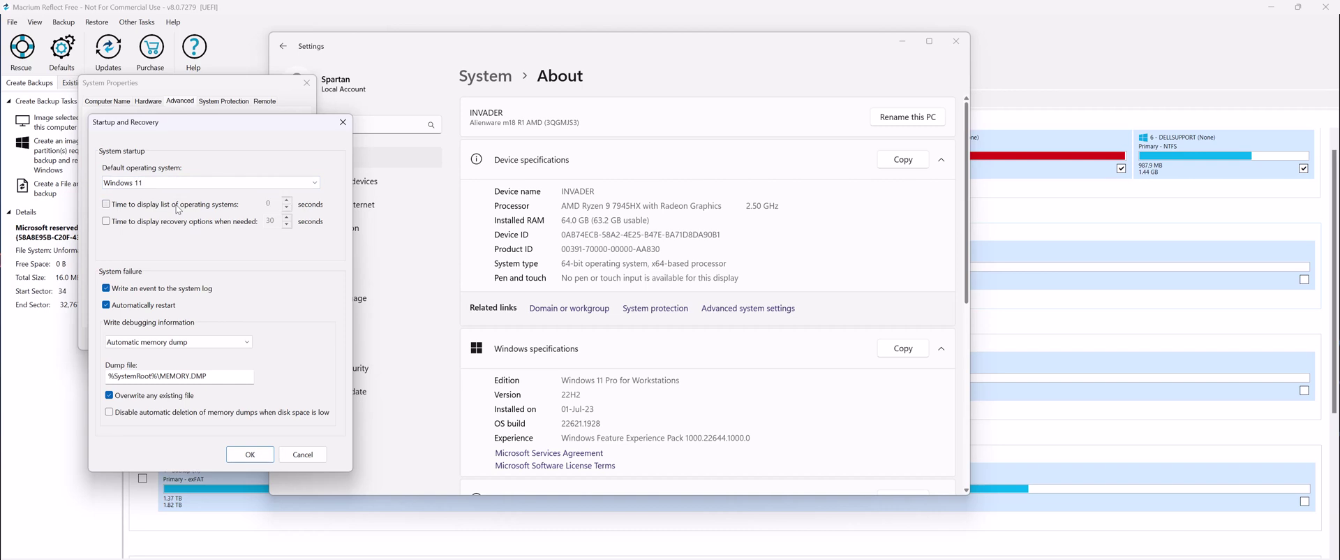
click(249, 457)
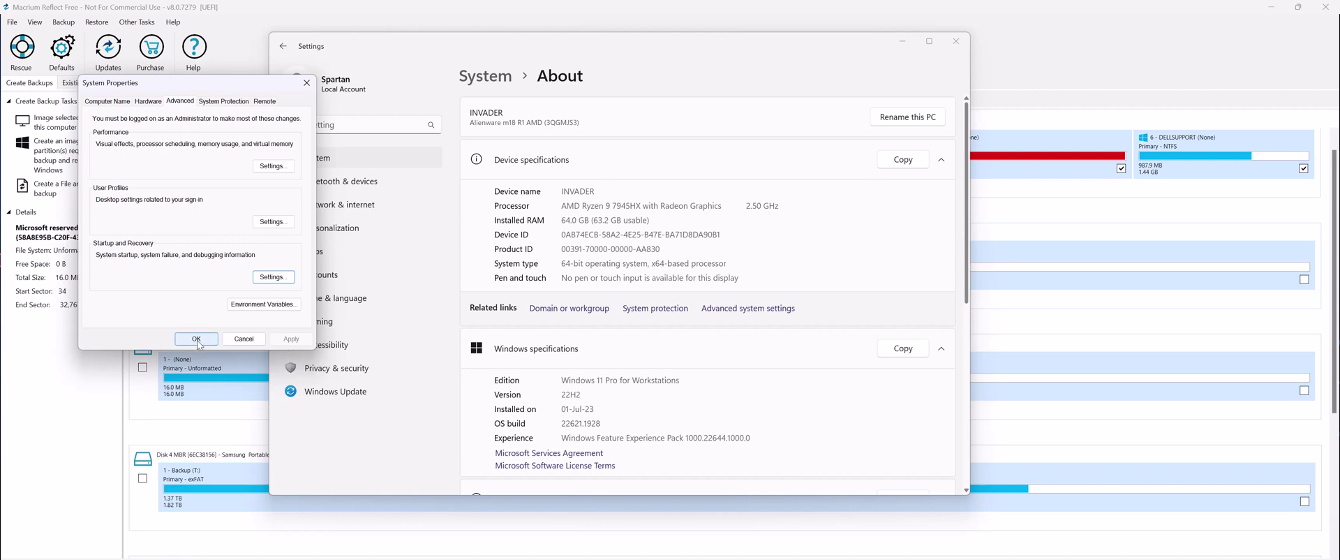
click(197, 340)
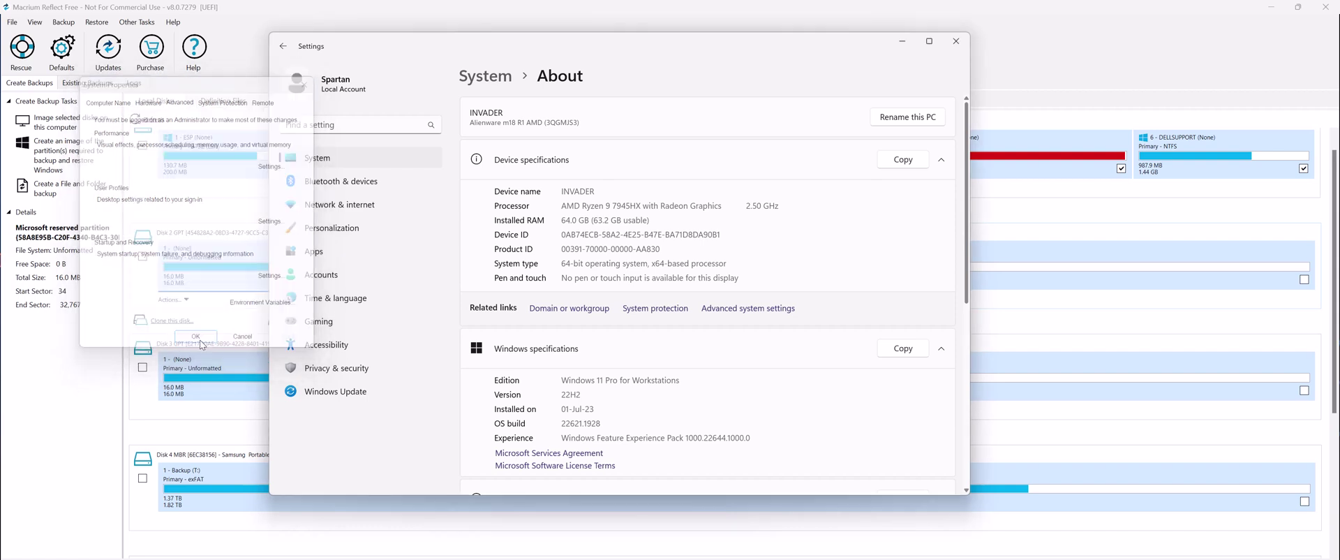
click(954, 41)
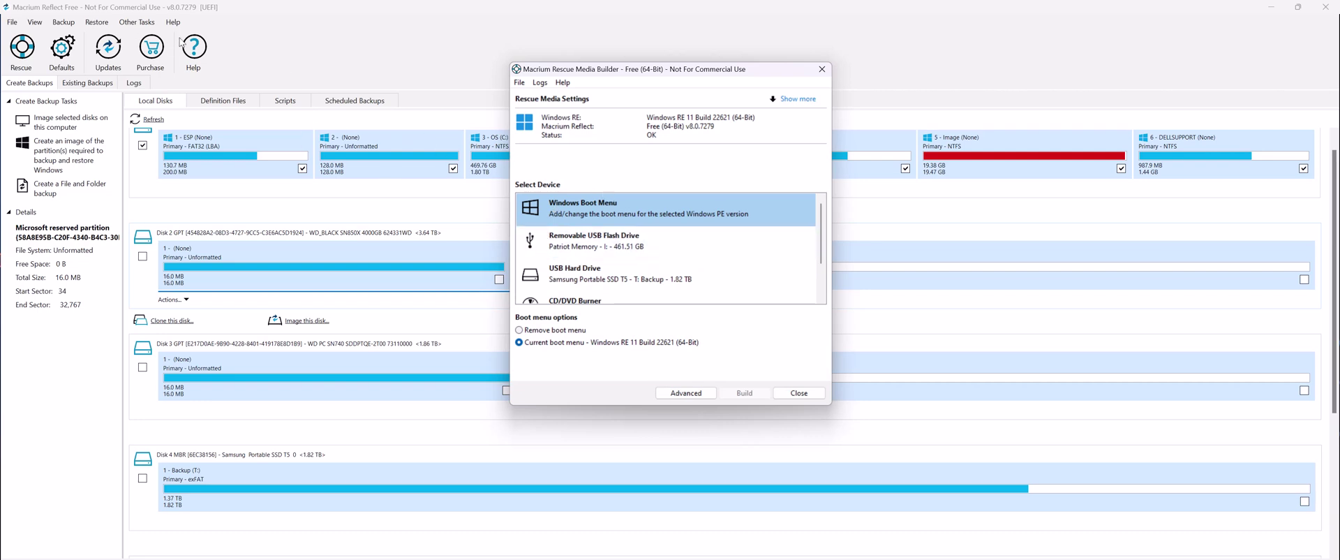
Build the rescue media onto the removable USB flash drive, accepting the free licence terms.
scroll(660, 271, down, 2)
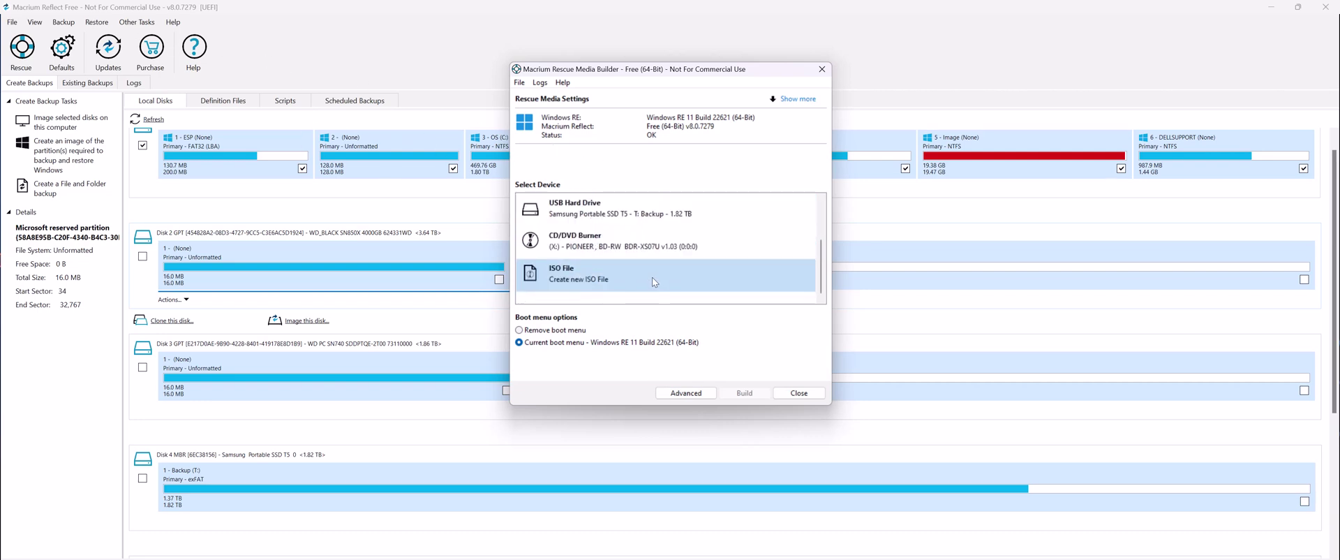
scroll(622, 256, up, 2)
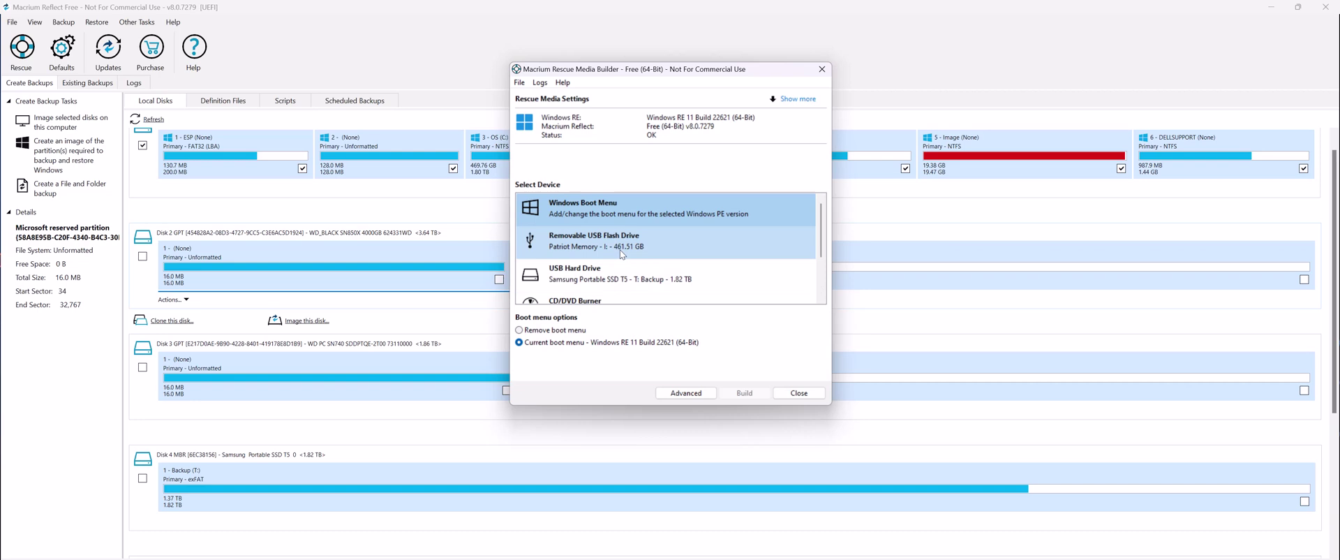
click(624, 255)
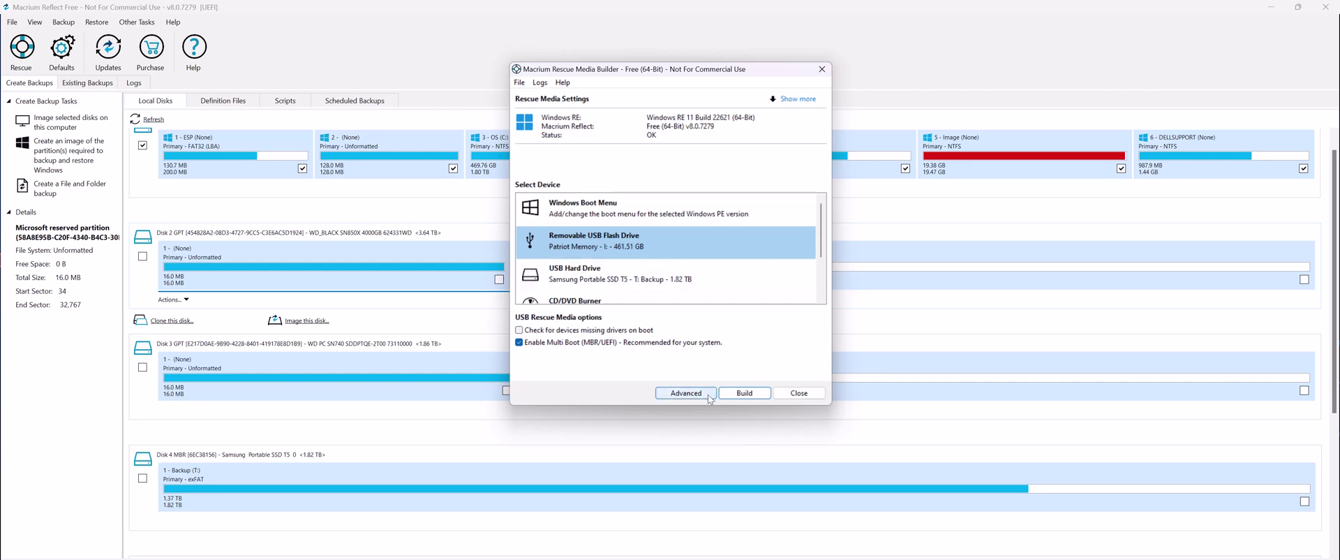
click(739, 393)
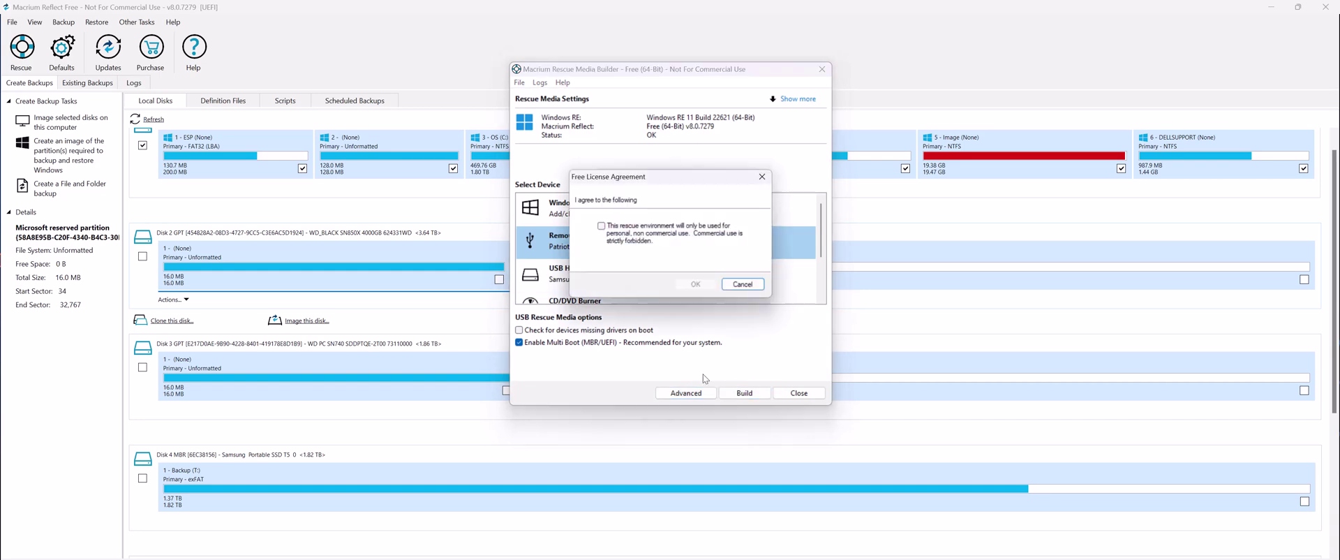
click(601, 226)
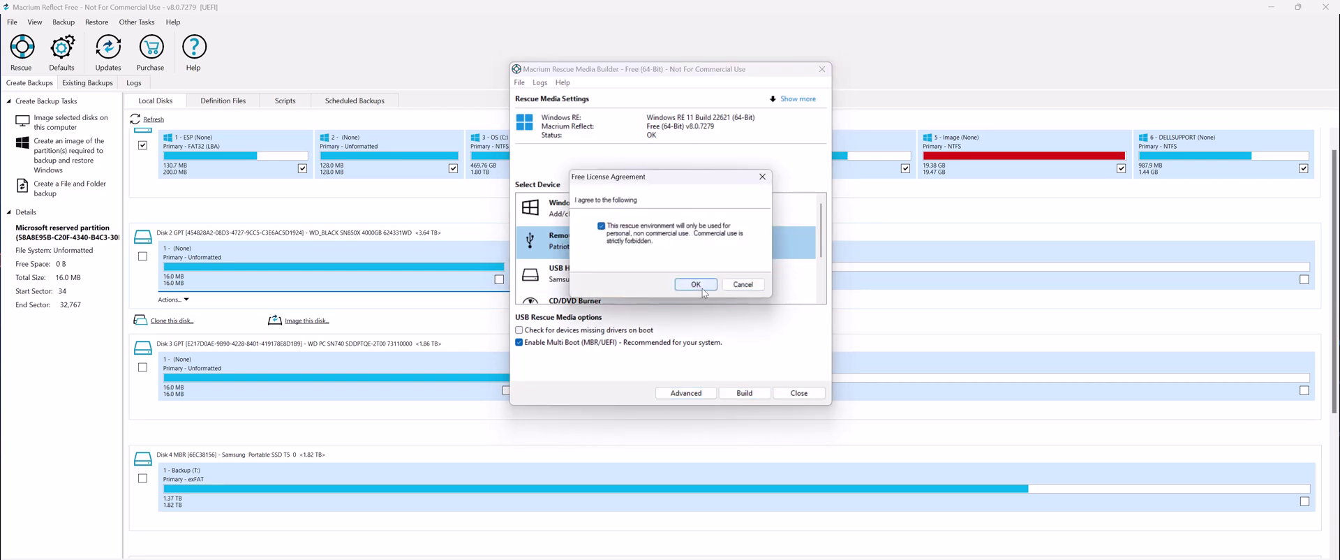
click(696, 285)
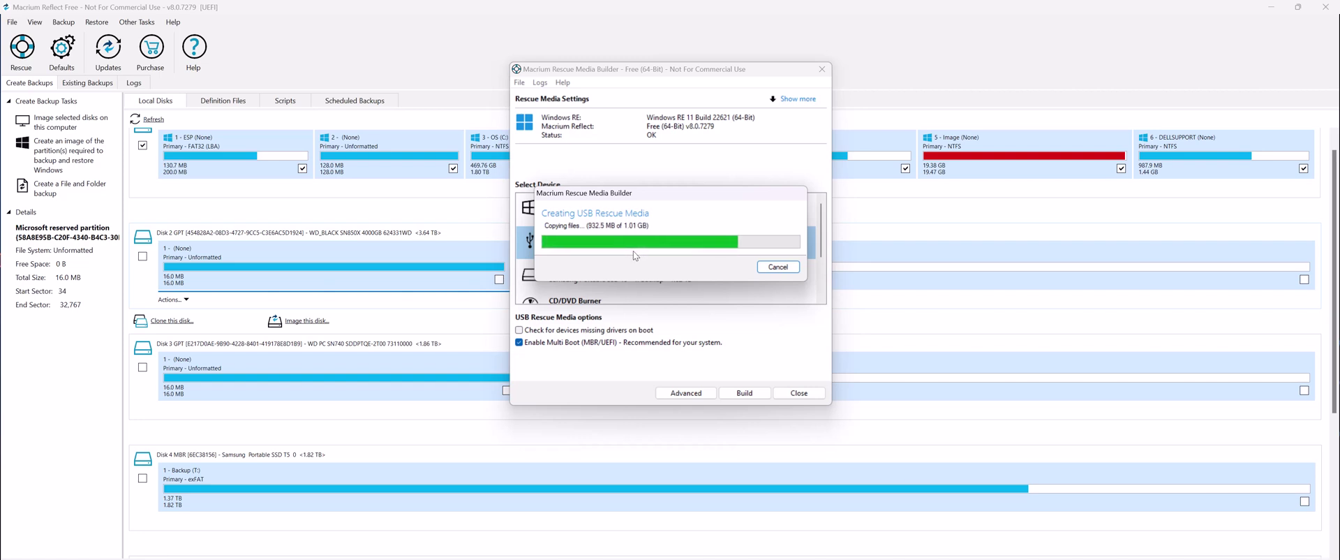
click(744, 241)
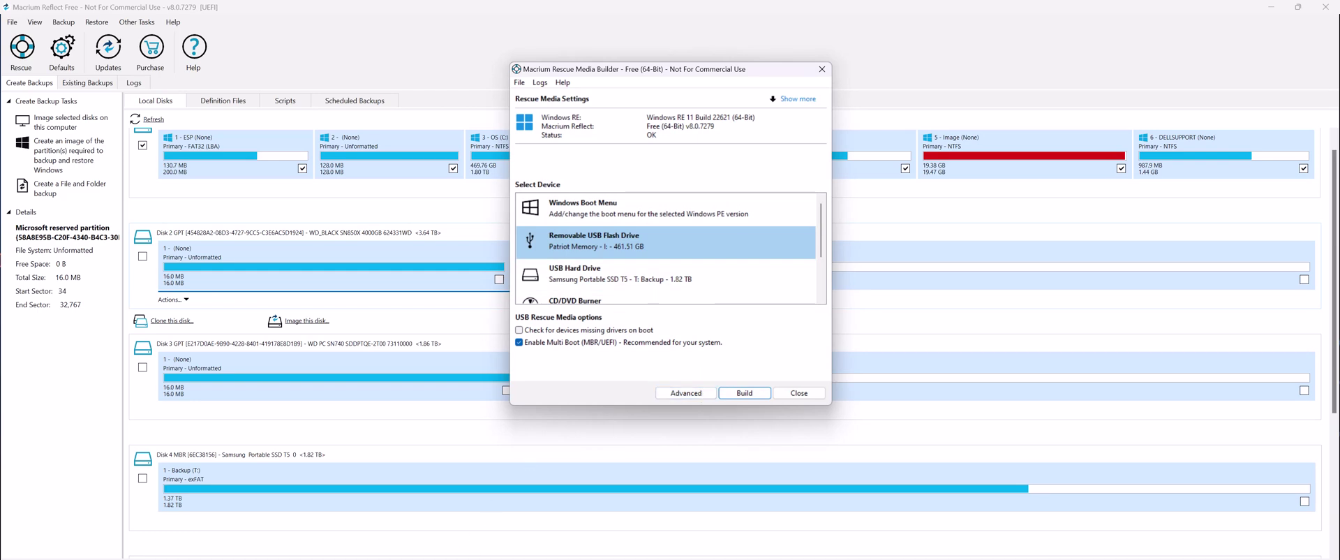
Launch Disk Management from the Start button's context menu and enlarge its window.
click(499, 547)
right_click(499, 547)
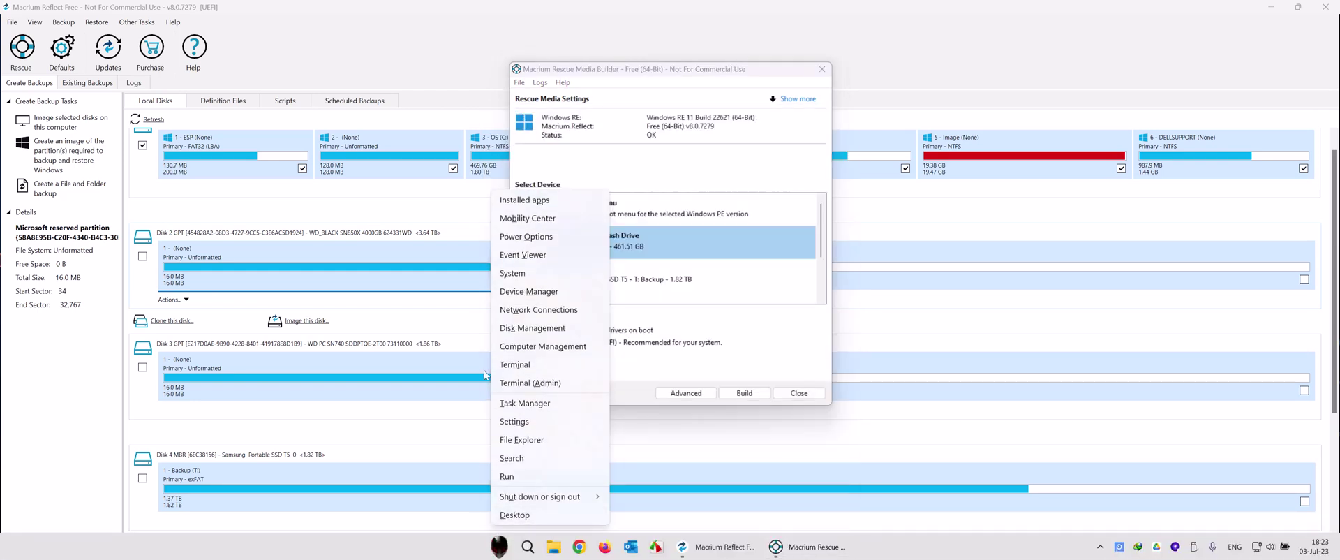
click(548, 328)
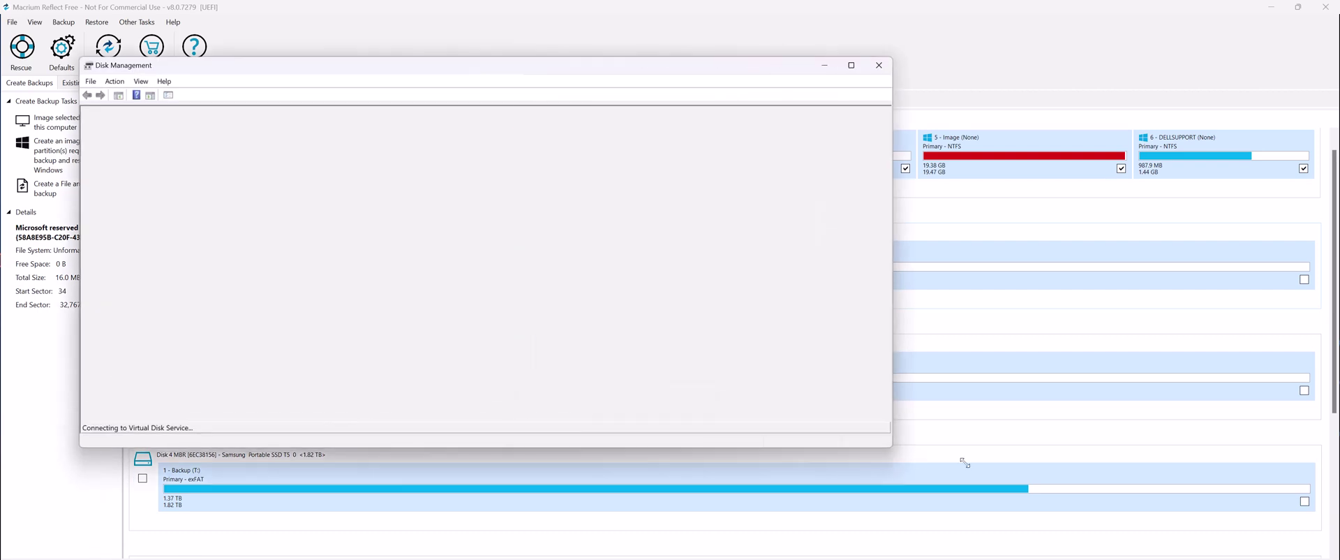
drag(1005, 468, 1272, 536)
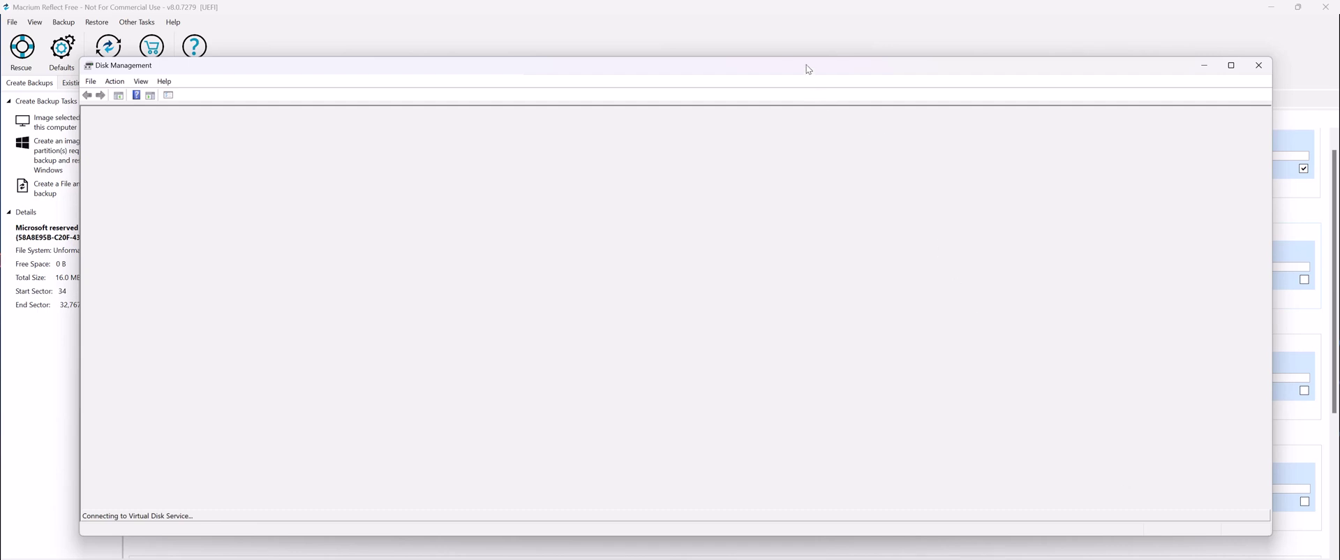
drag(806, 61, 808, 14)
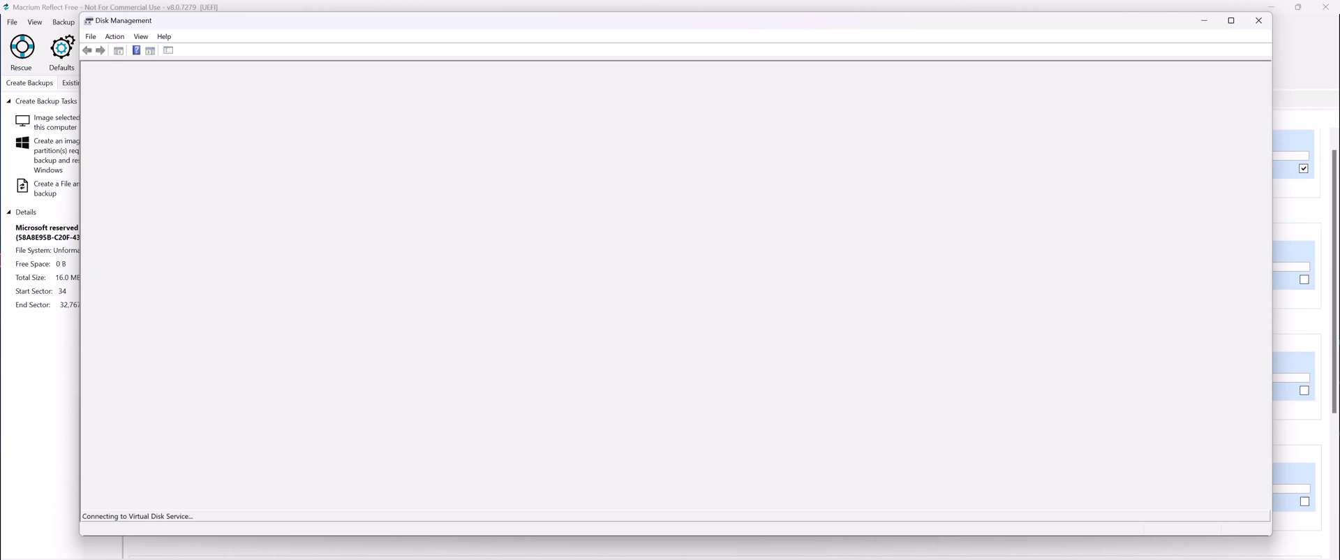
Bring up the context menu for Disk 5's 459.51 GB unallocated space in Disk Management.
key(super)
right_click(1119, 548)
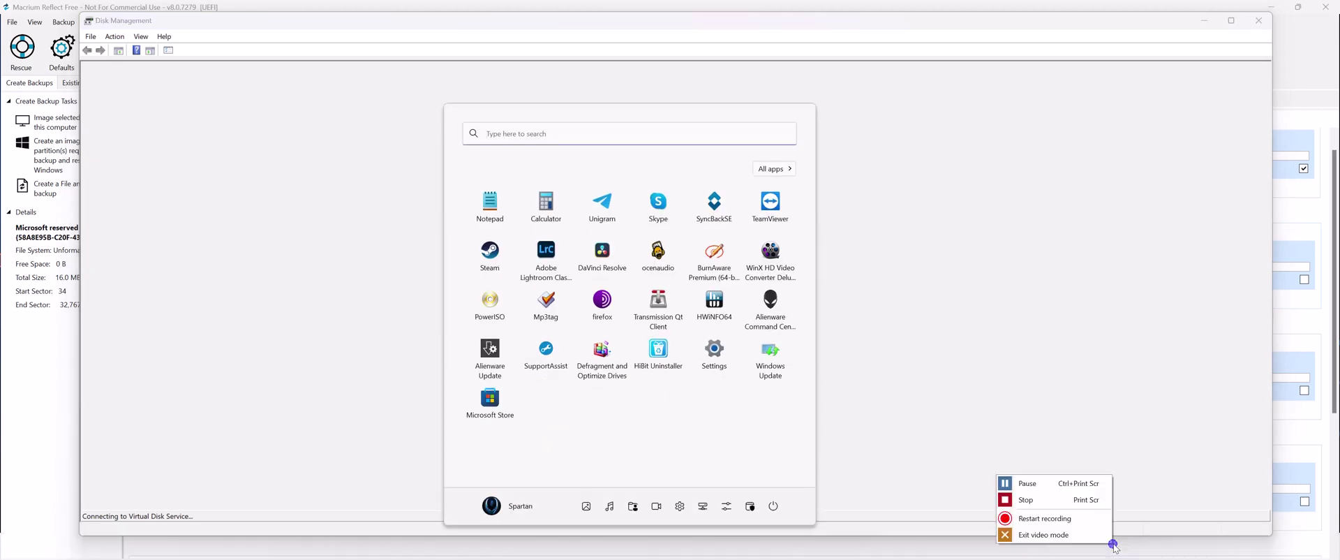
click(1082, 499)
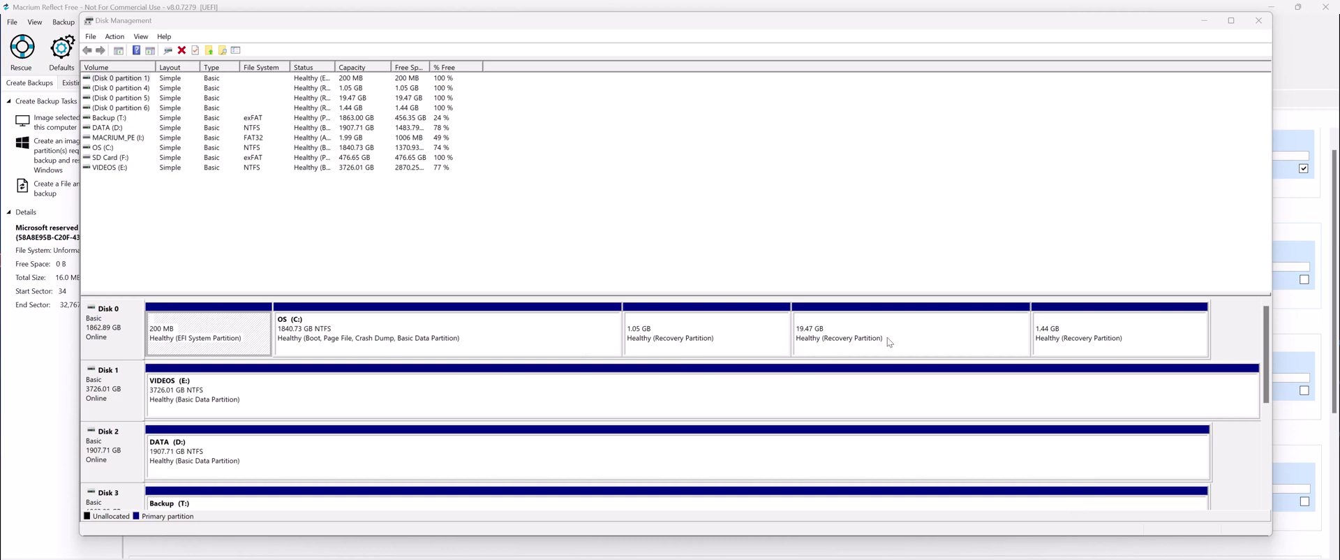
drag(1265, 345, 1253, 420)
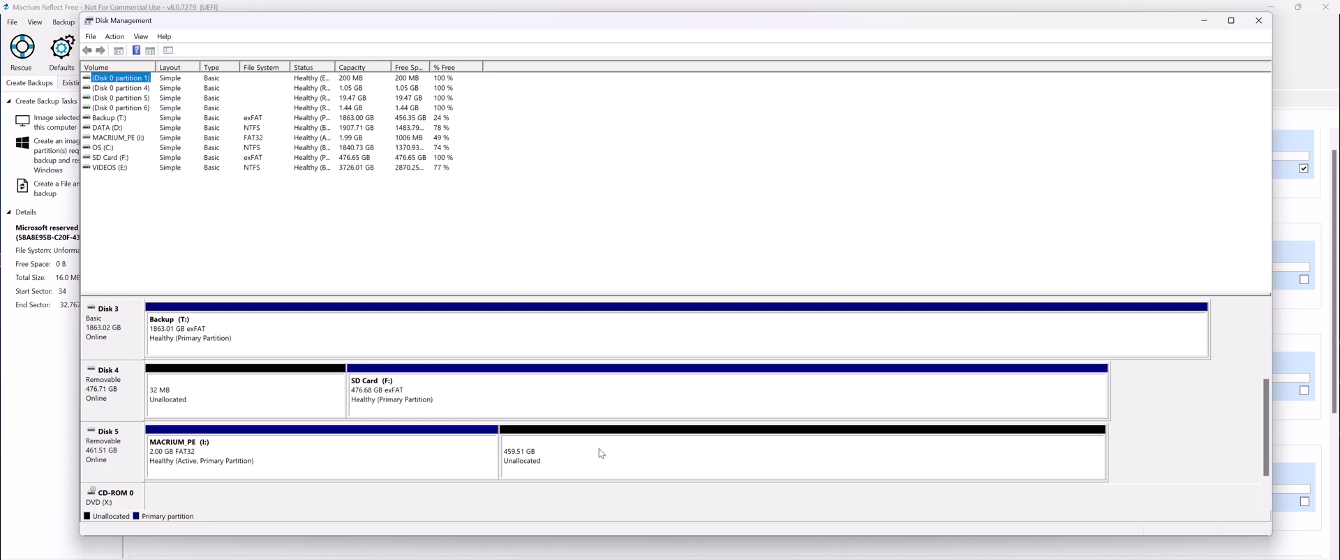
right_click(608, 452)
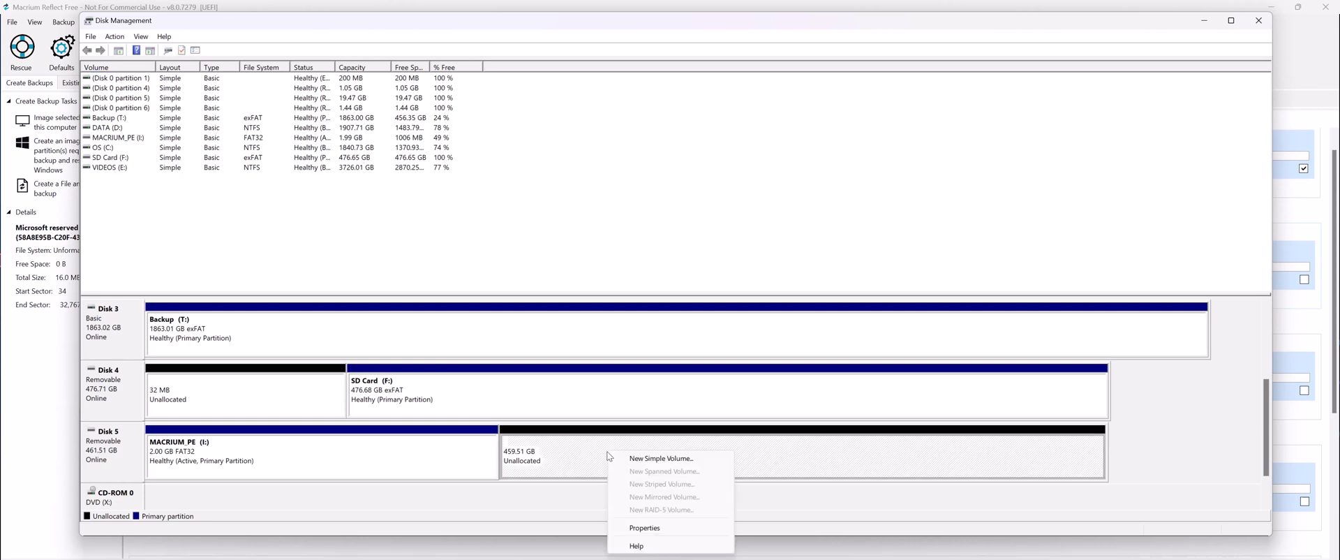
Start a New Simple Volume using the full free space with drive letter M.
click(624, 460)
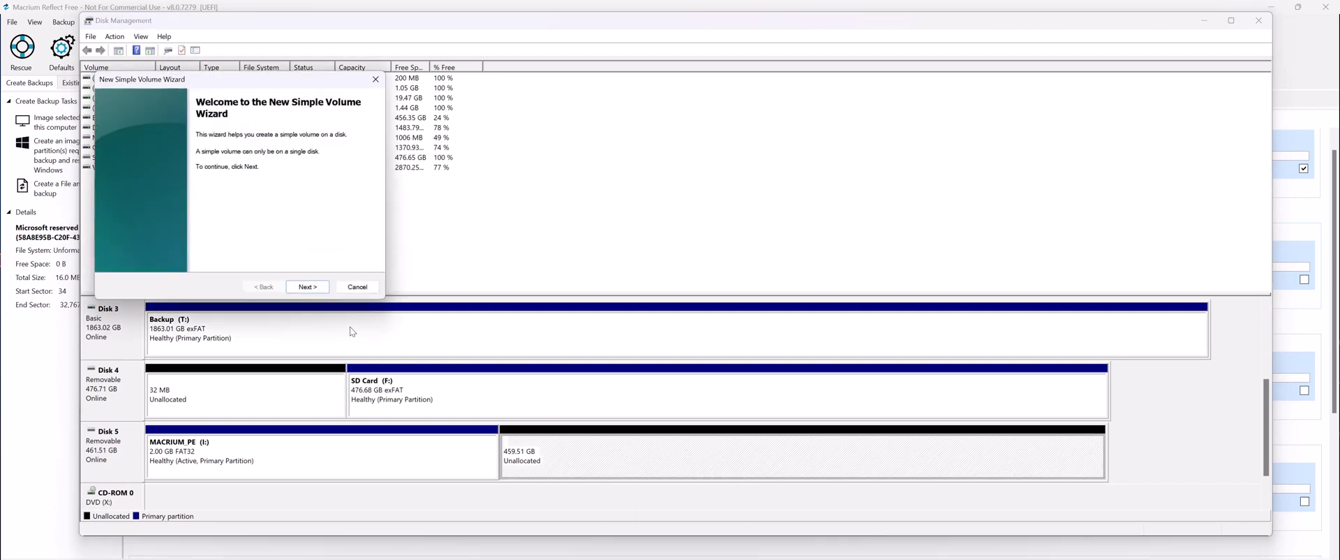
click(304, 286)
click(302, 286)
click(286, 163)
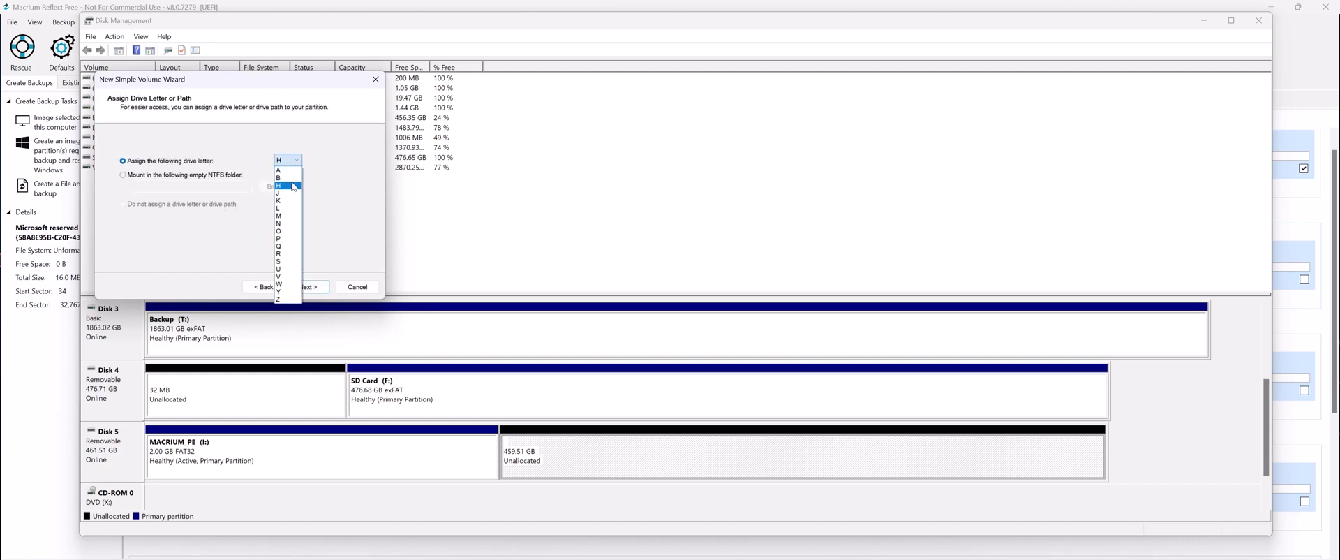
click(290, 217)
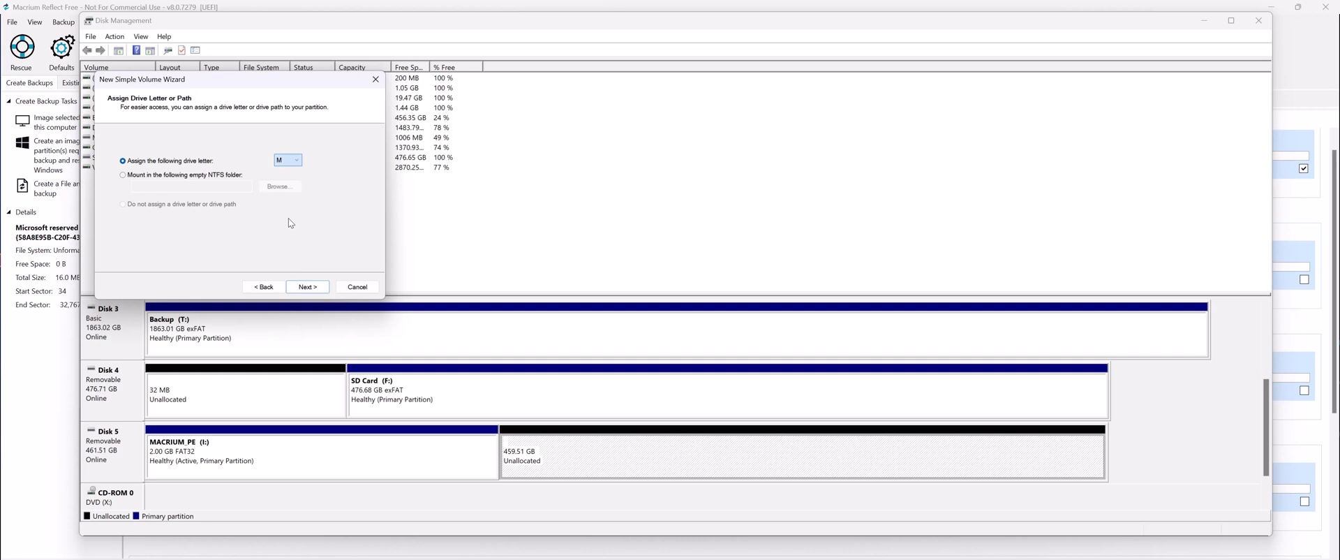
click(313, 287)
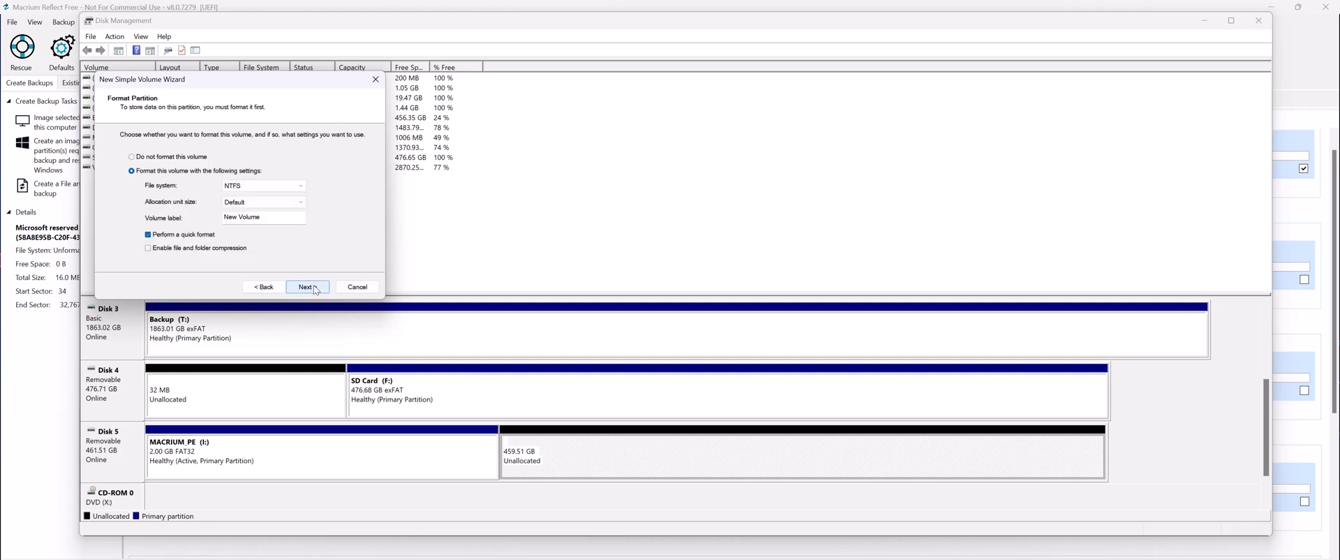
Choose exFAT as the file system and clear the default 'New Volume' label.
click(266, 187)
click(272, 203)
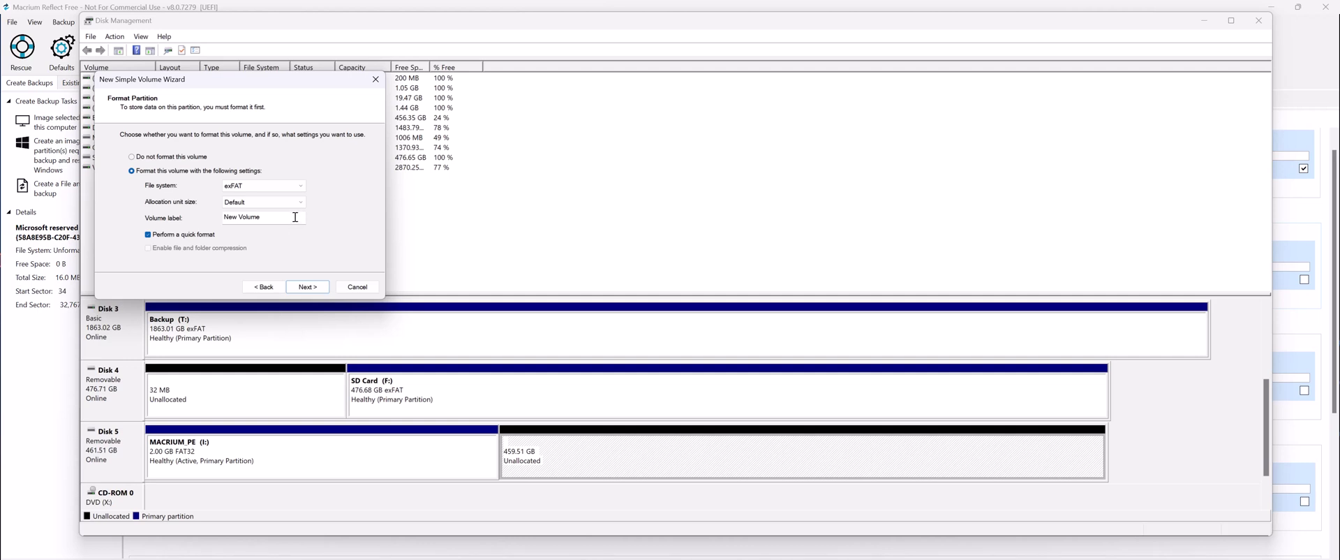
drag(296, 218, 123, 210)
key(BackSpace)
Finish the IMAGE (M:) volume, decline formatting drive H, and close the empty drive window.
click(311, 286)
click(320, 286)
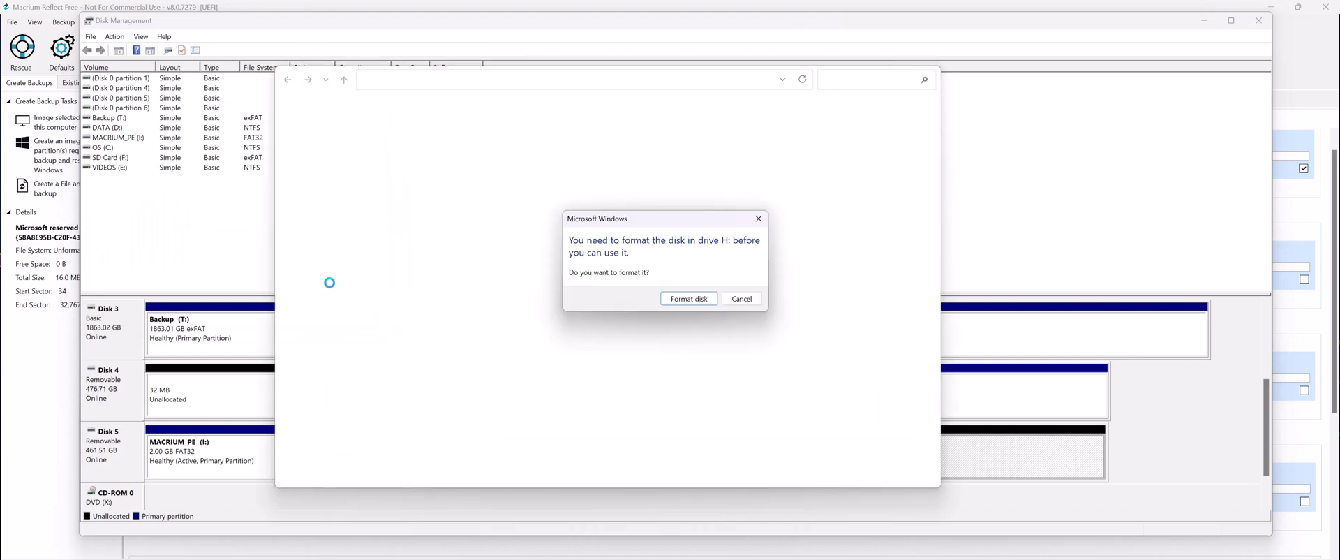
click(741, 299)
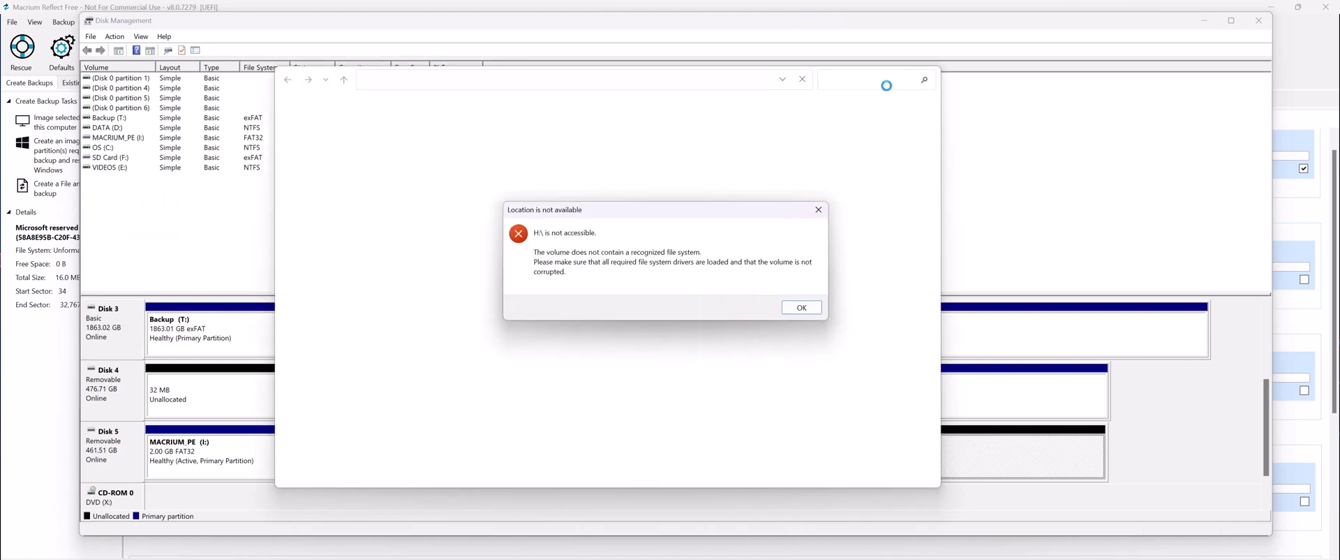
click(800, 308)
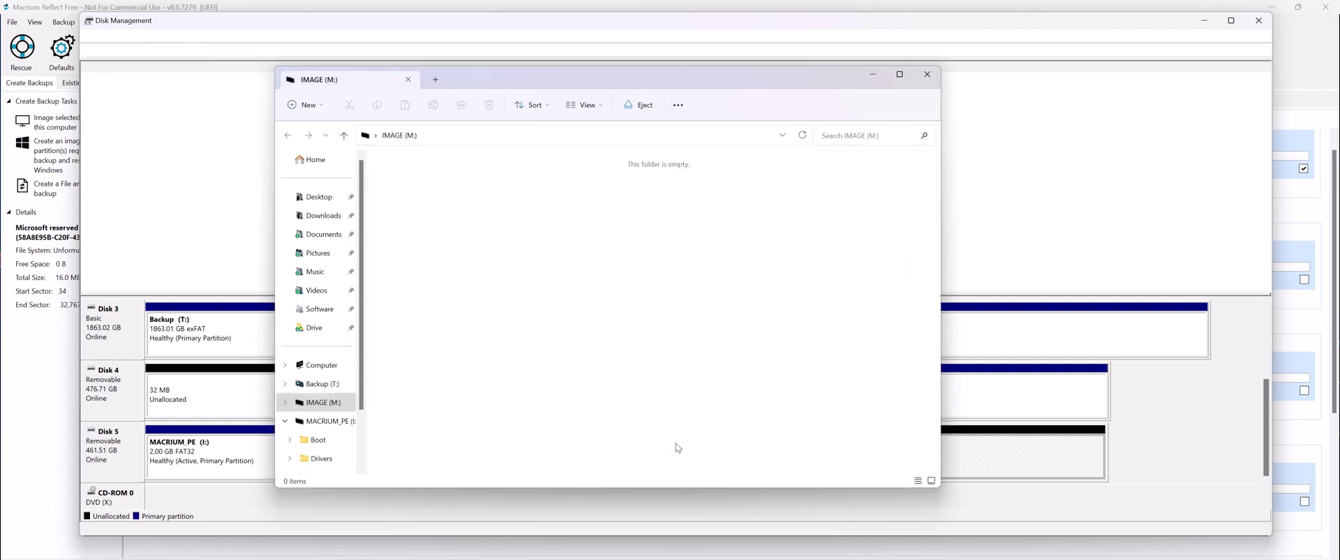
click(927, 74)
Close Disk Management and the Rescue Media Builder.
click(1259, 20)
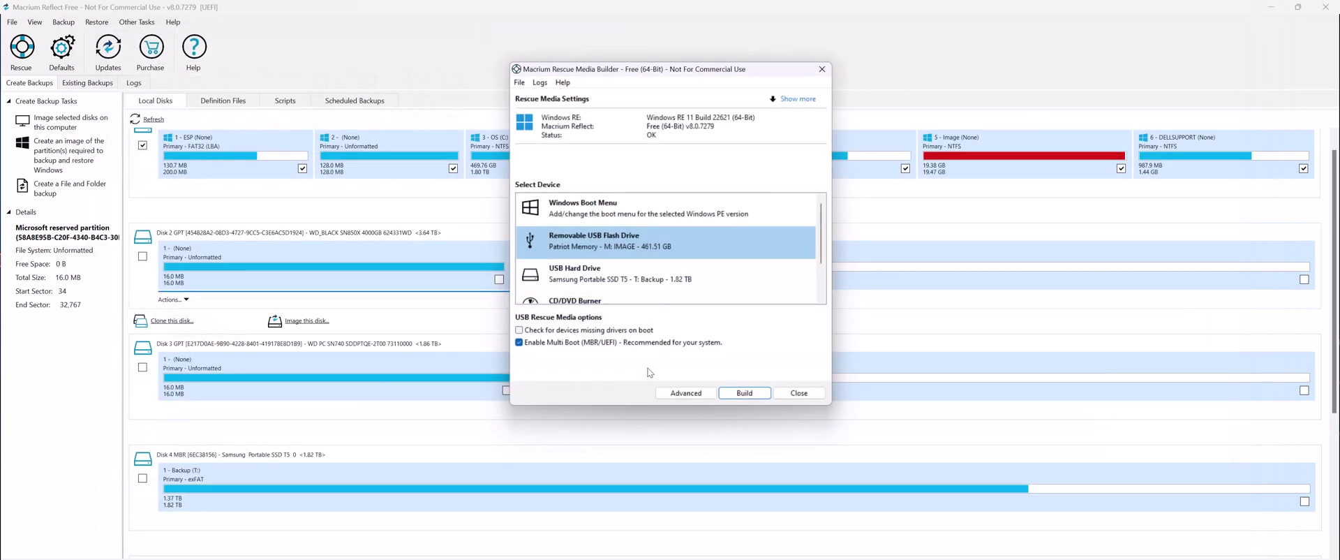
click(783, 394)
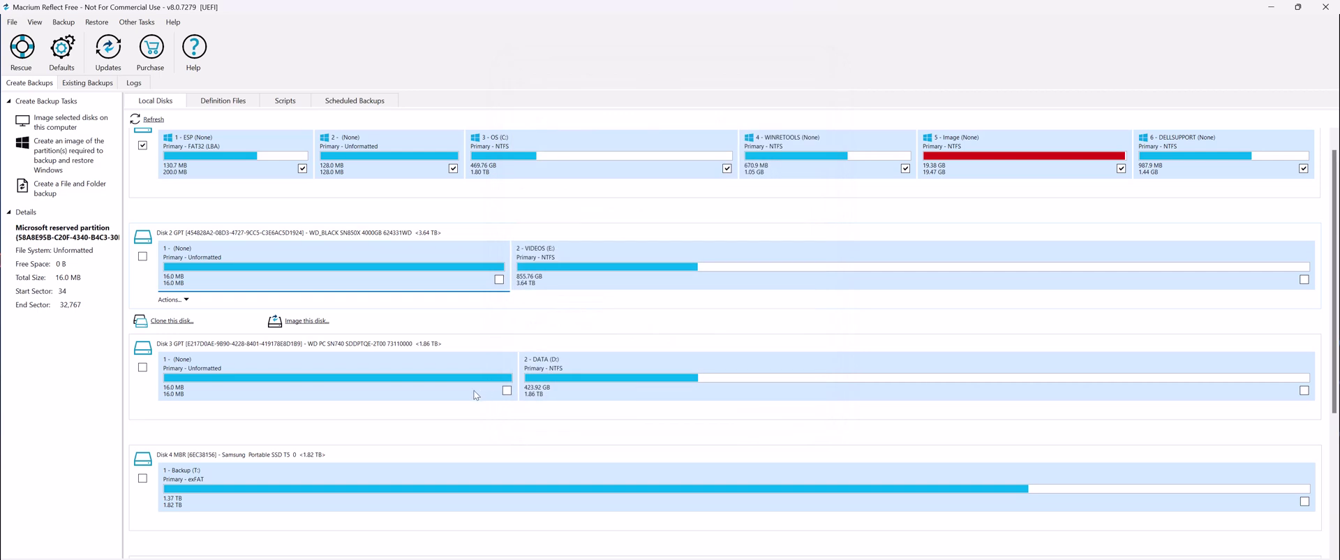
scroll(298, 304, down, 1)
scroll(300, 301, up, 1)
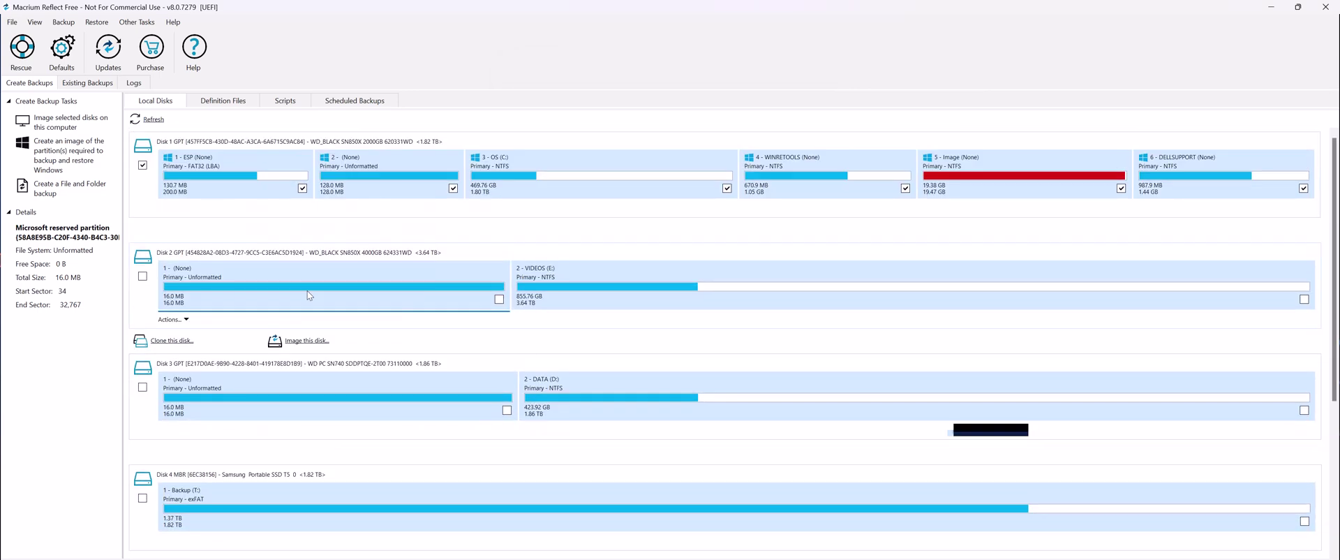
scroll(310, 295, down, 2)
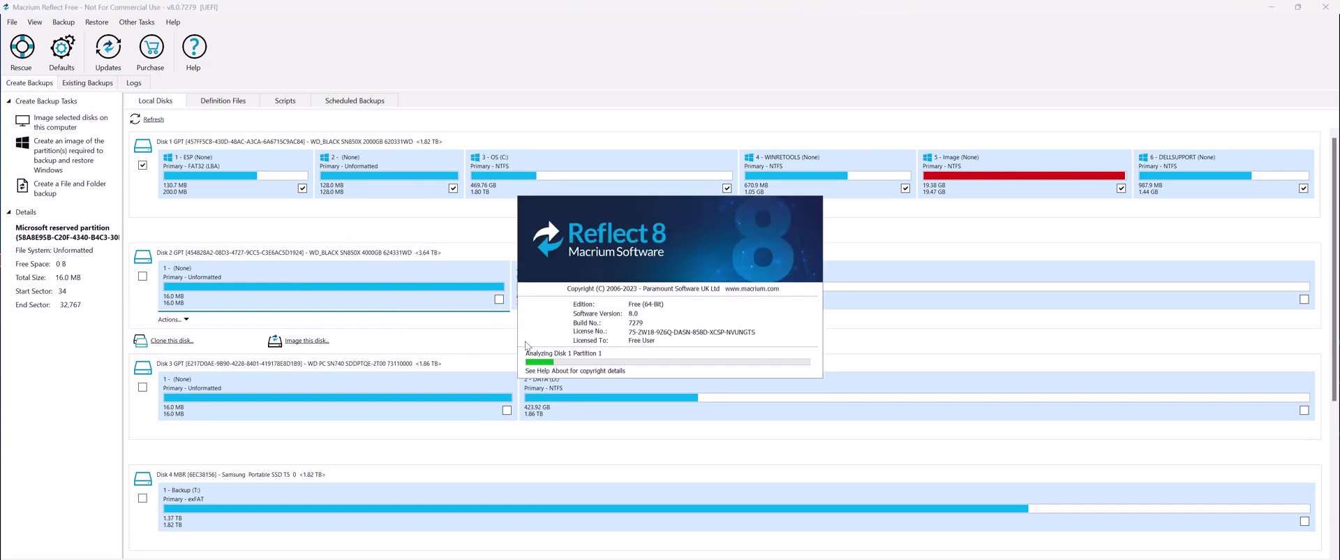
Select Disk 1, the 1.82 TB WD_BLACK system drive, as the disk to image.
scroll(509, 353, down, 1)
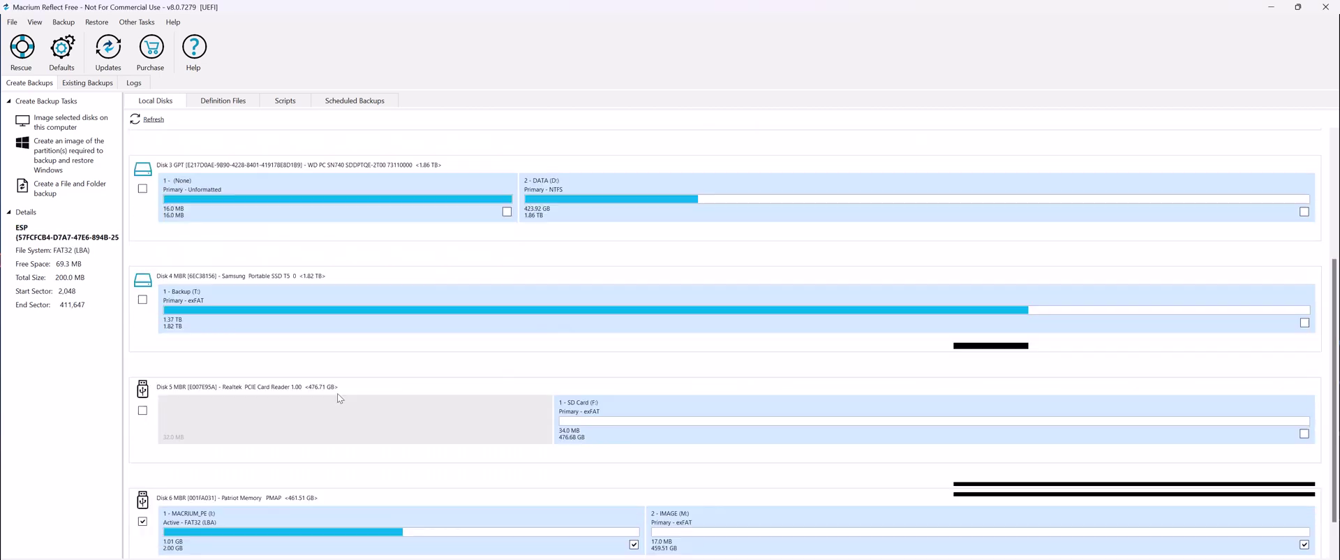
scroll(509, 353, down, 2)
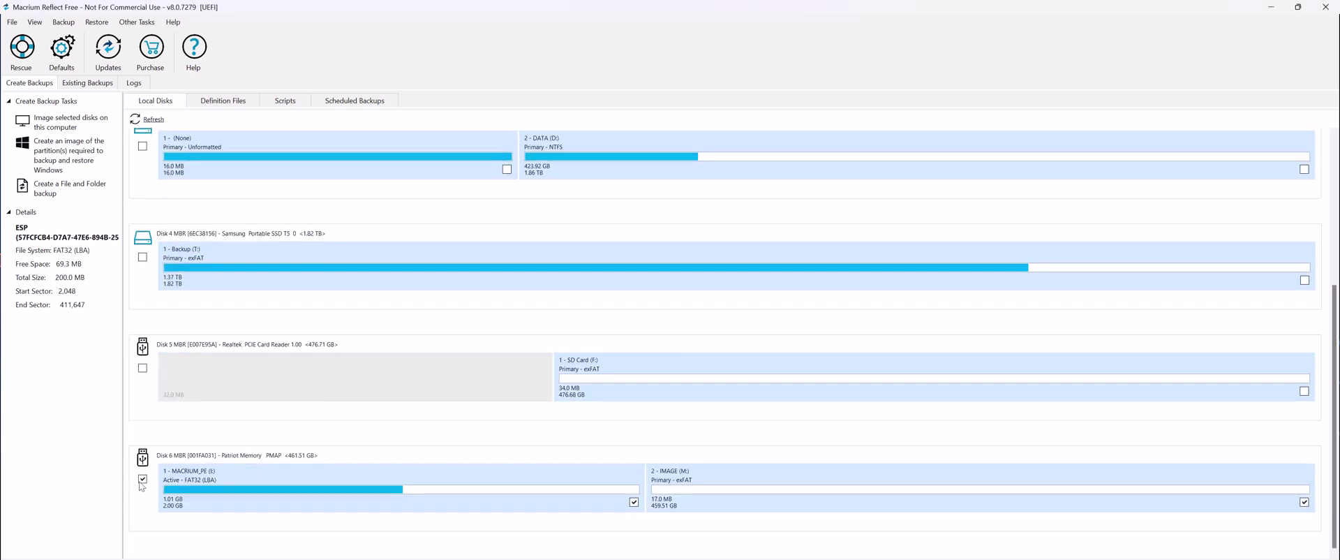
scroll(174, 494, up, 1)
scroll(174, 494, up, 2)
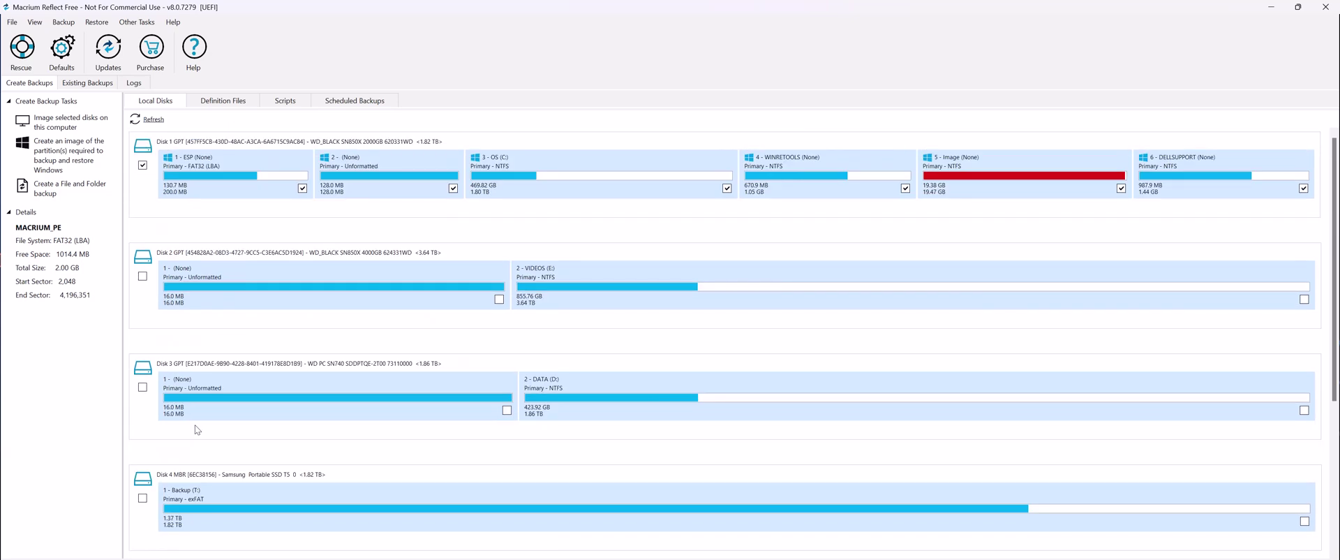
click(179, 199)
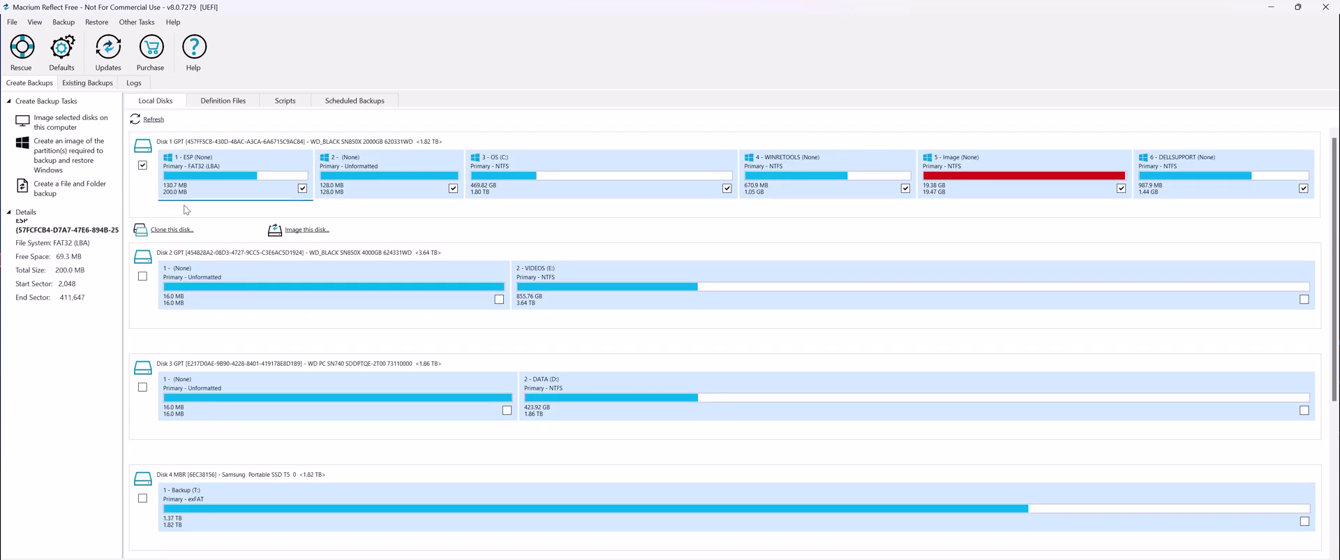
Start an image of Disk 1 with the IMAGE (M:) partition as the destination folder.
click(308, 231)
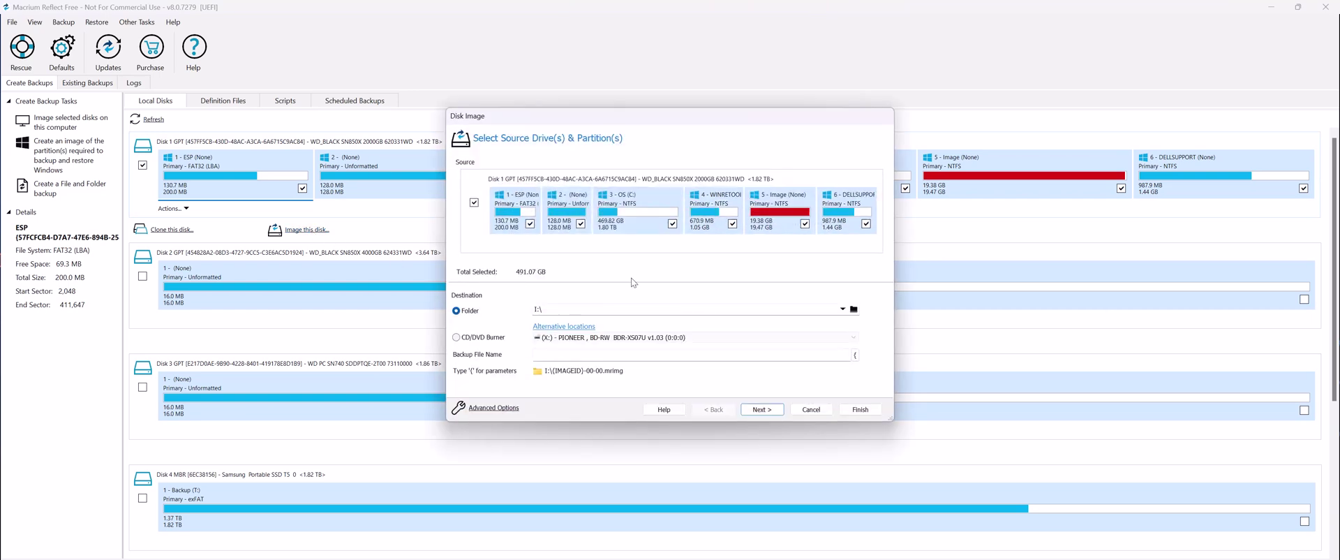
click(854, 309)
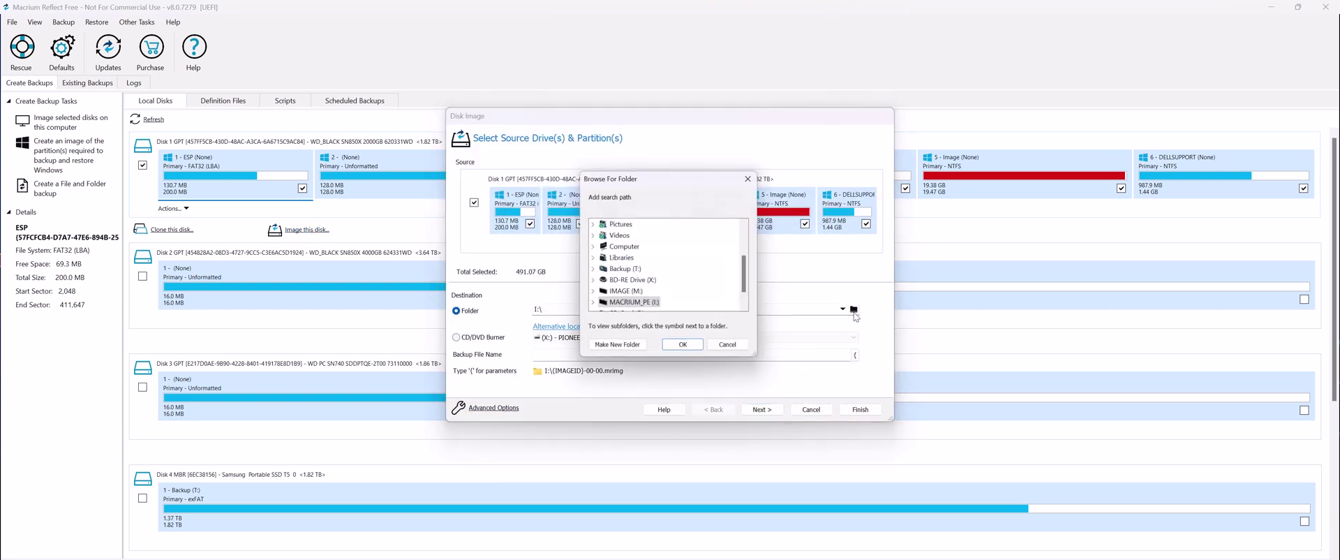
scroll(670, 307, down, 1)
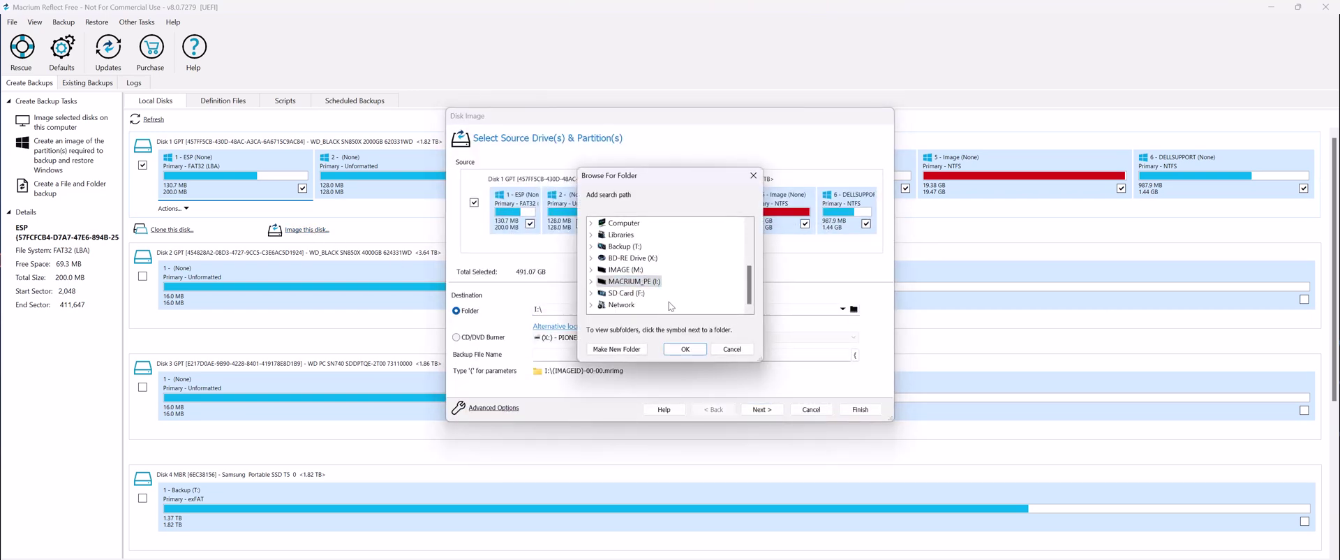
click(632, 270)
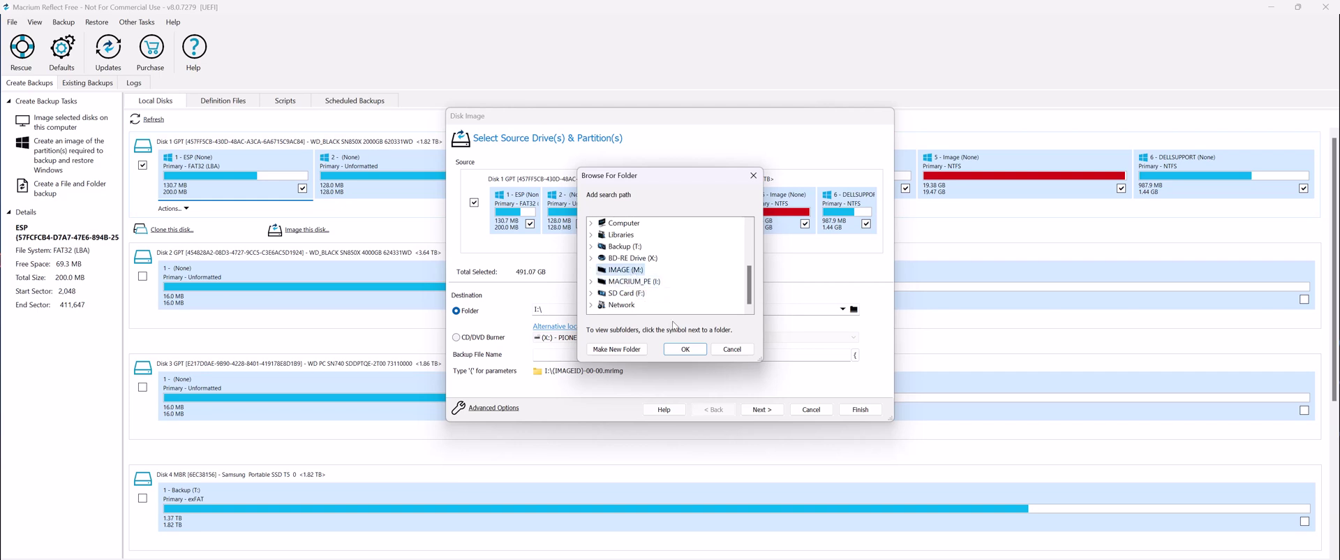
click(685, 350)
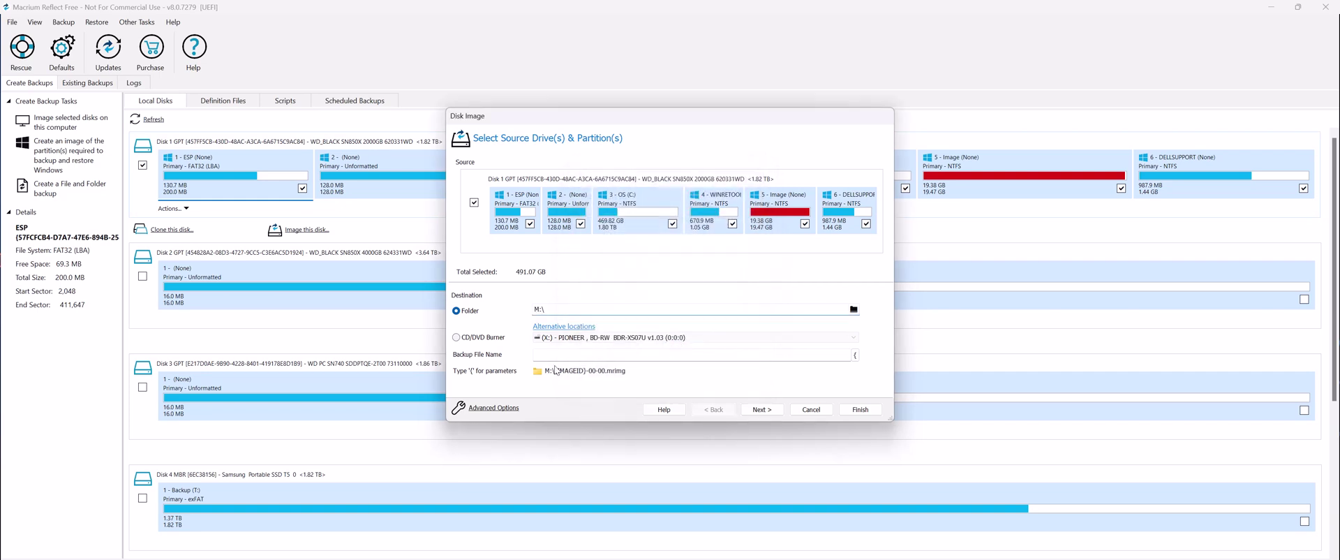
Name the backup file FACTORY_IMAGE and continue to the backup plan.
click(584, 357)
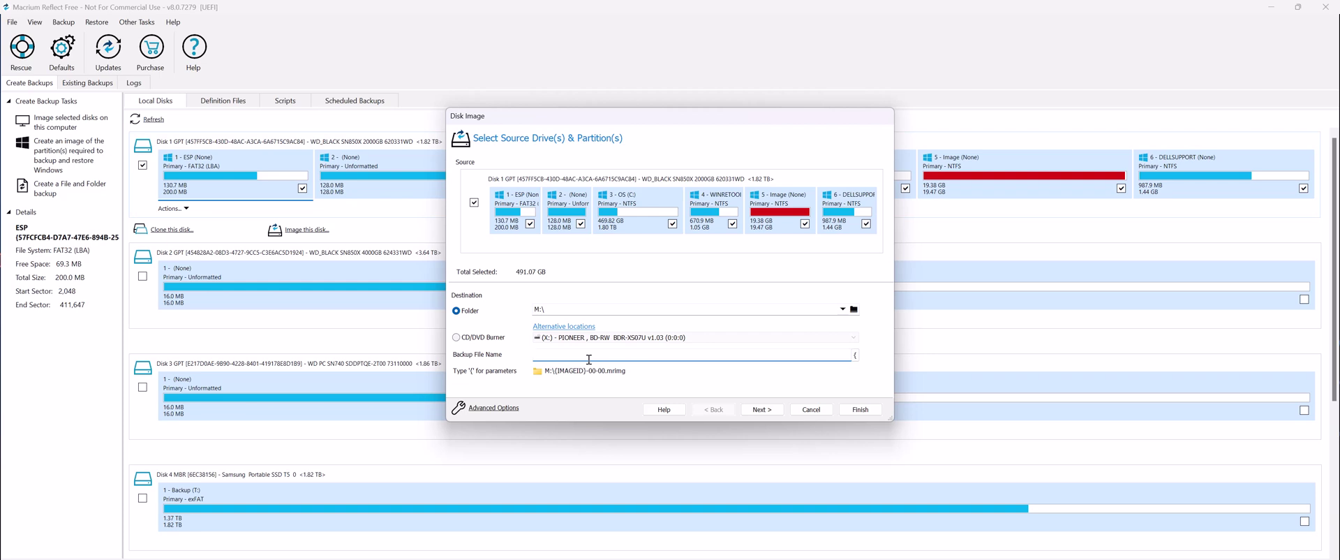
text(FACTORY_IMAGE)
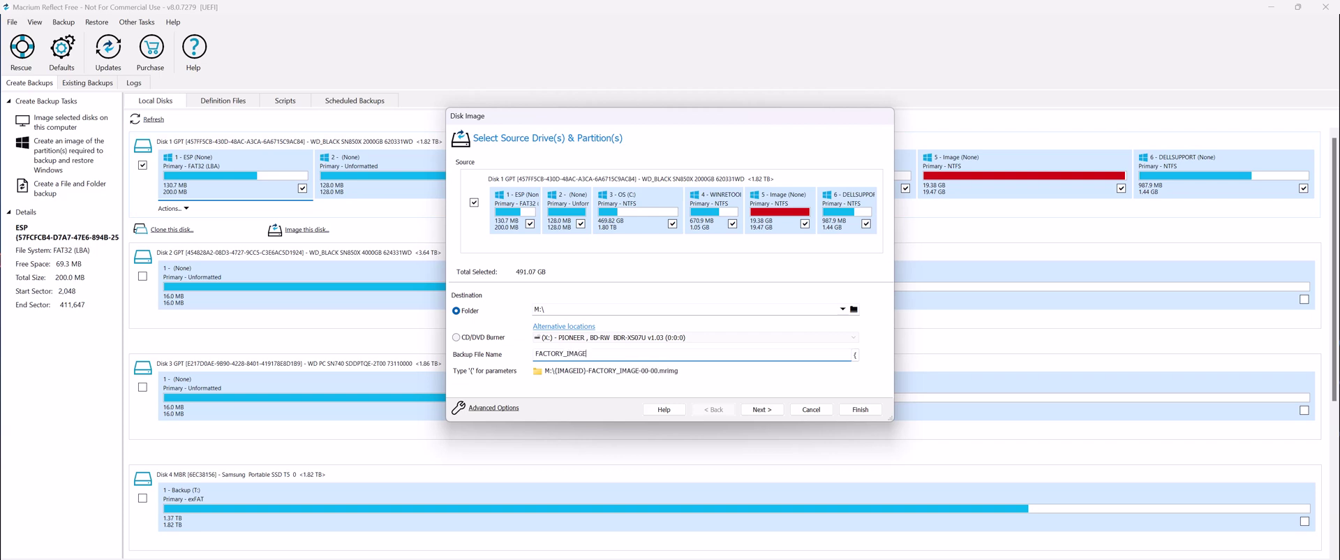
click(763, 409)
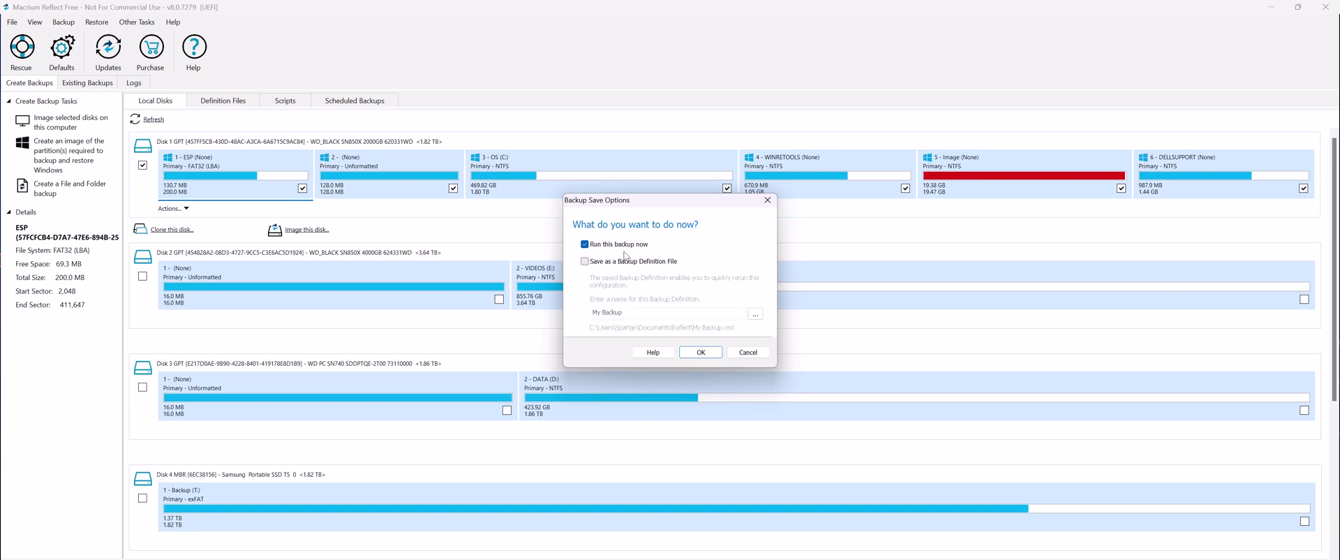
Run the Disk 1 image backup to IMAGE (M:) immediately and let it finish.
click(700, 353)
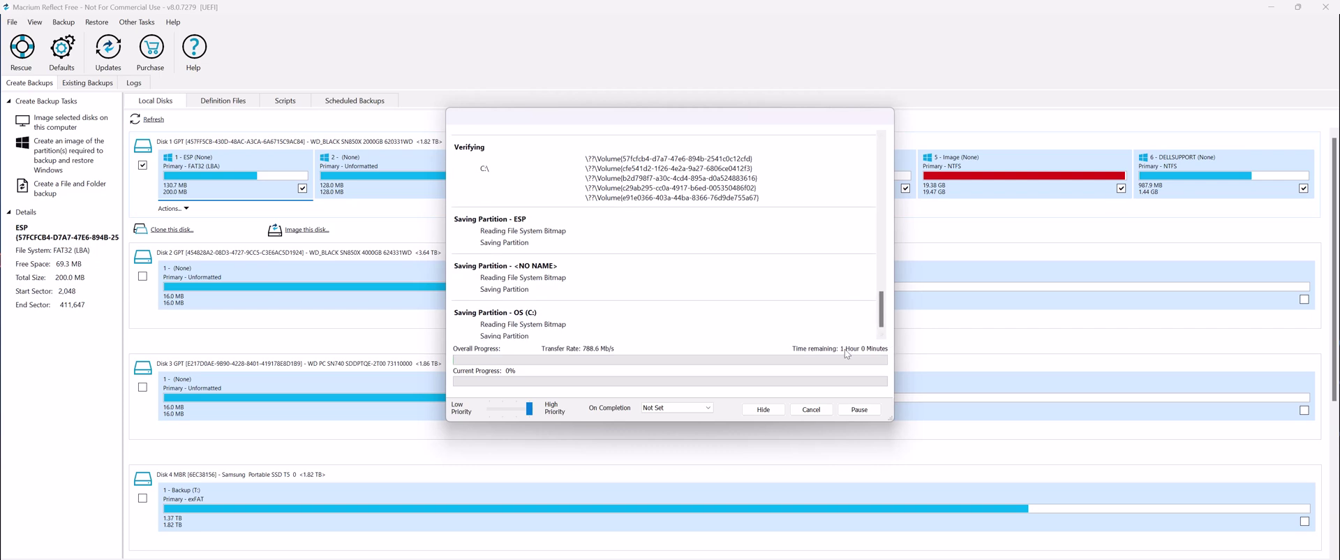
key(super)
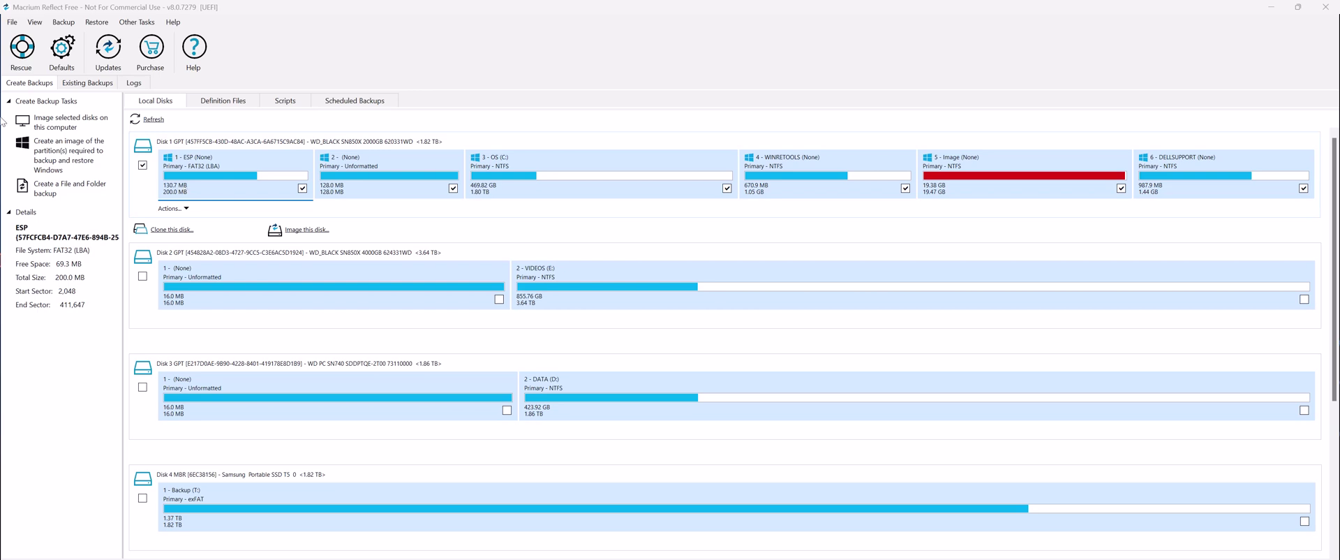
In Existing Backups, open Factory_Image_AW_m18.mrimg from IMAGE (M:) > Alienware m18 R1.
click(73, 83)
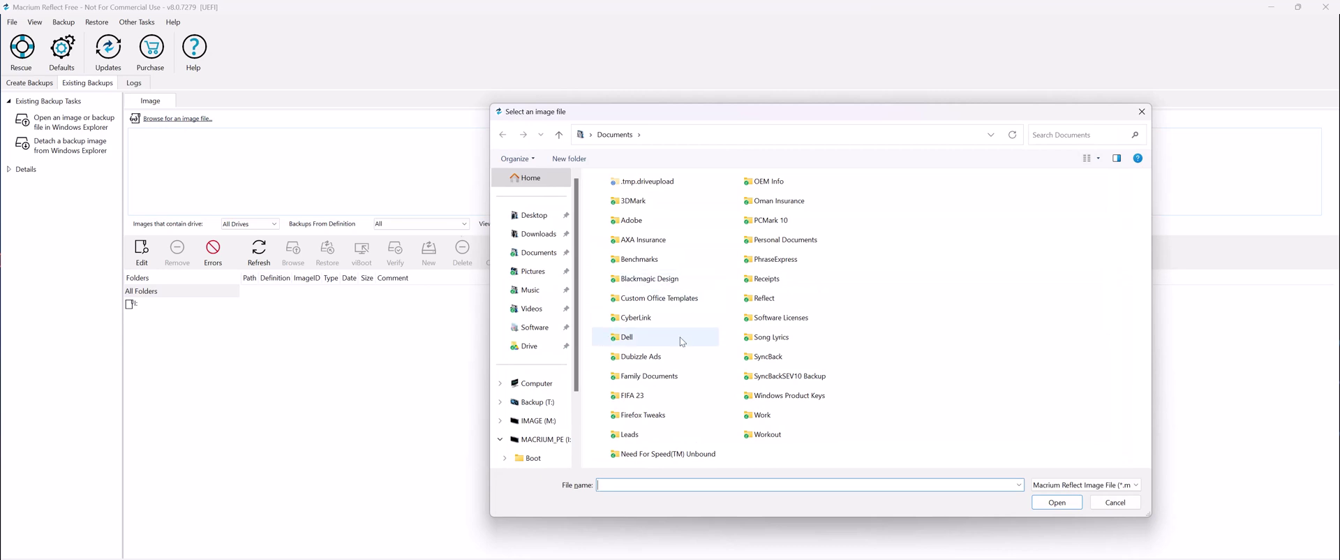
scroll(532, 403, down, 1)
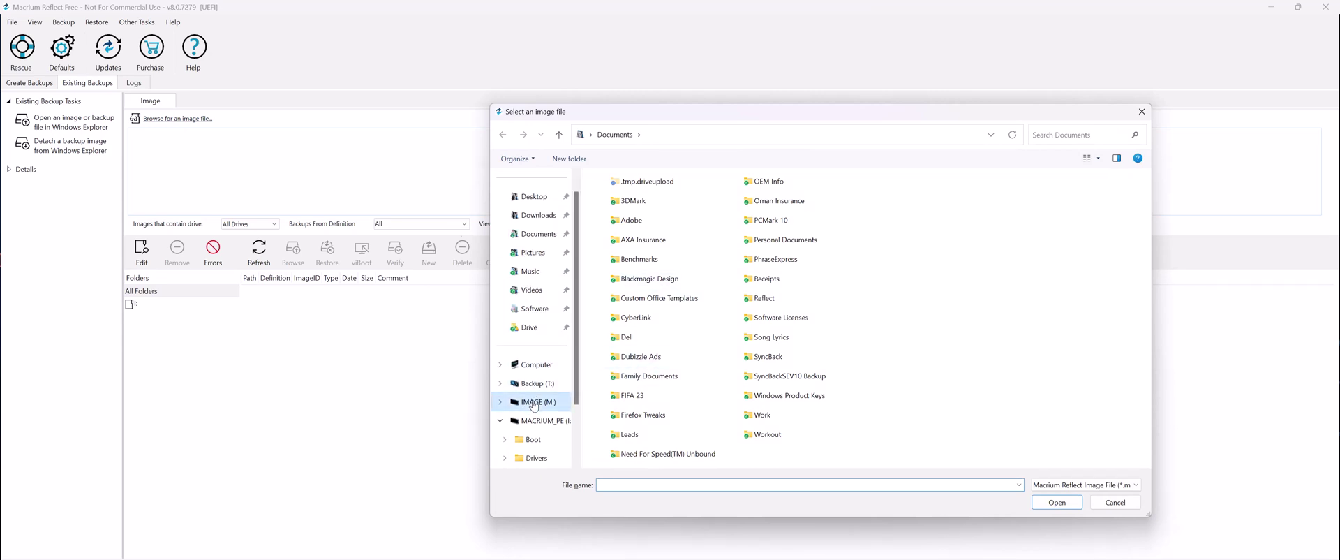
click(534, 405)
double_click(643, 187)
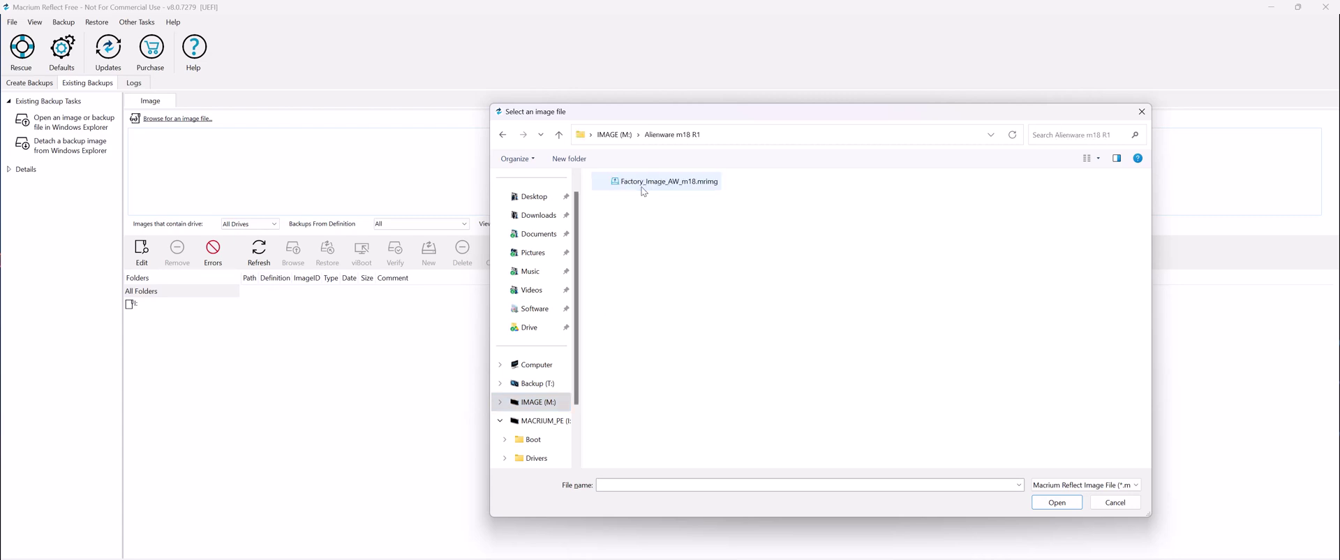
double_click(642, 184)
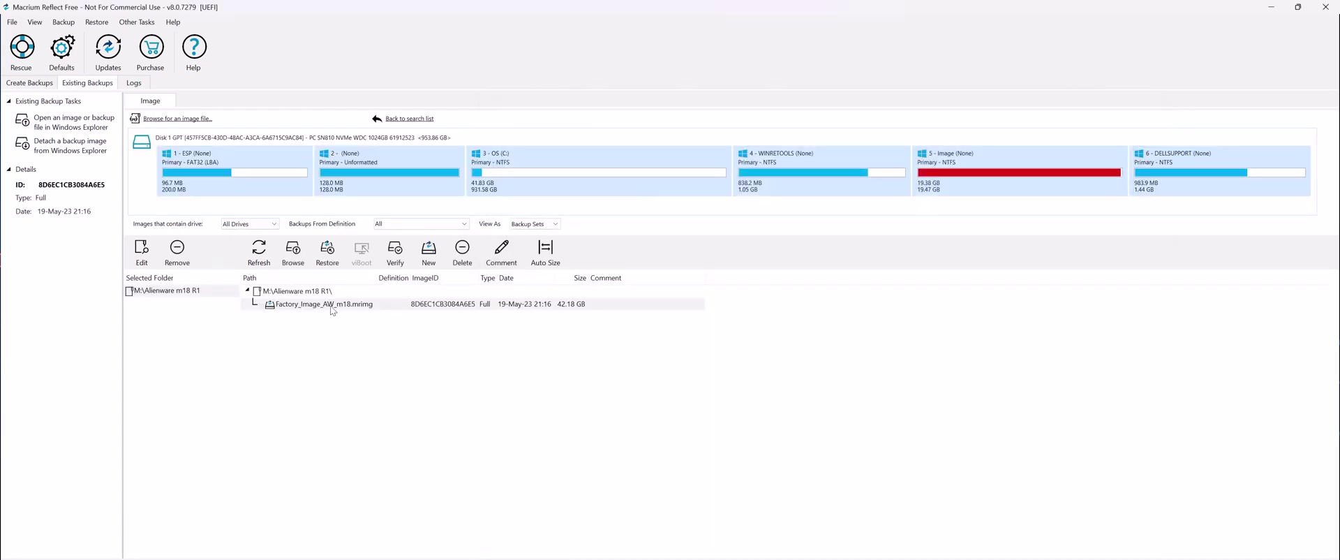
Start the restore and copy all six image partitions onto Disk 1, the WD_BLACK SN850X drive.
click(326, 253)
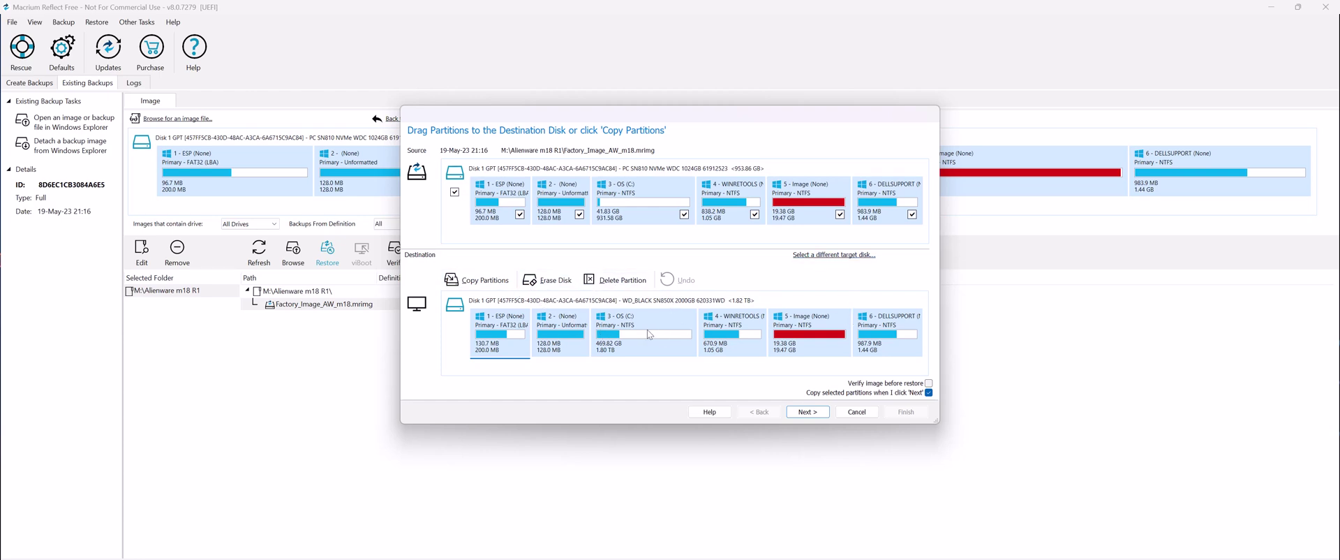
click(834, 254)
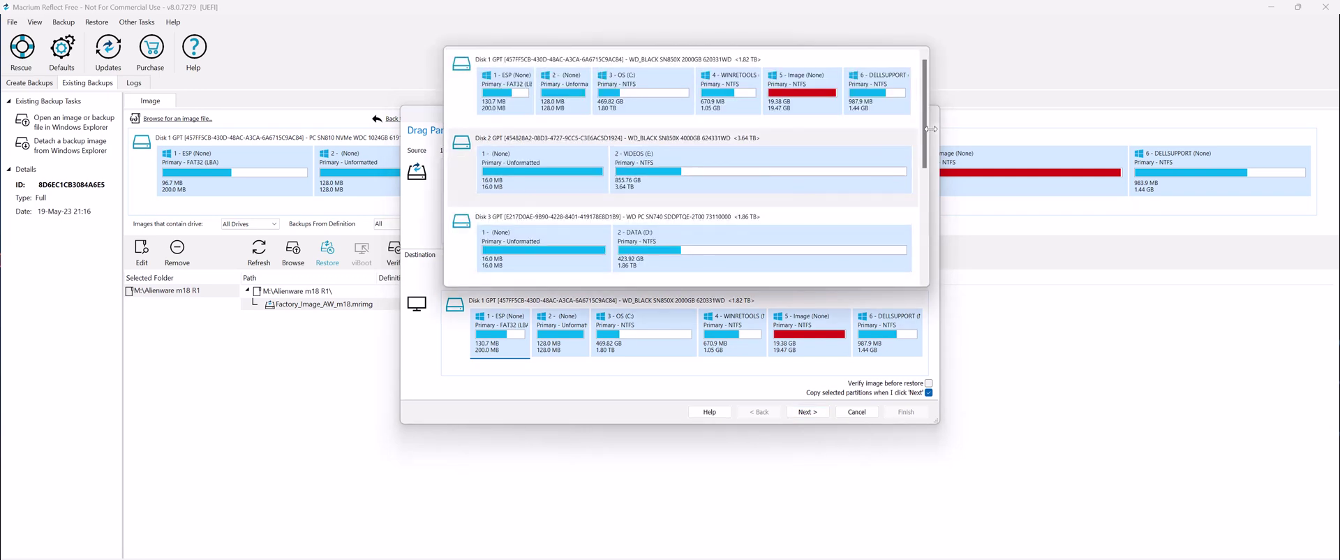
scroll(915, 153, down, 2)
scroll(904, 140, up, 2)
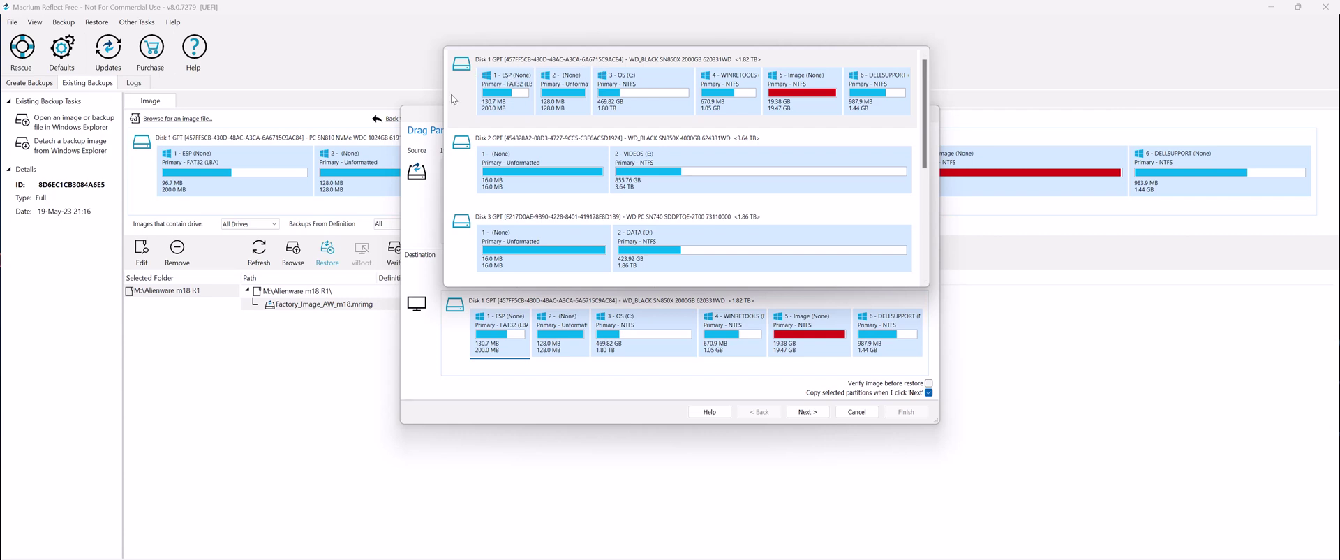
click(454, 99)
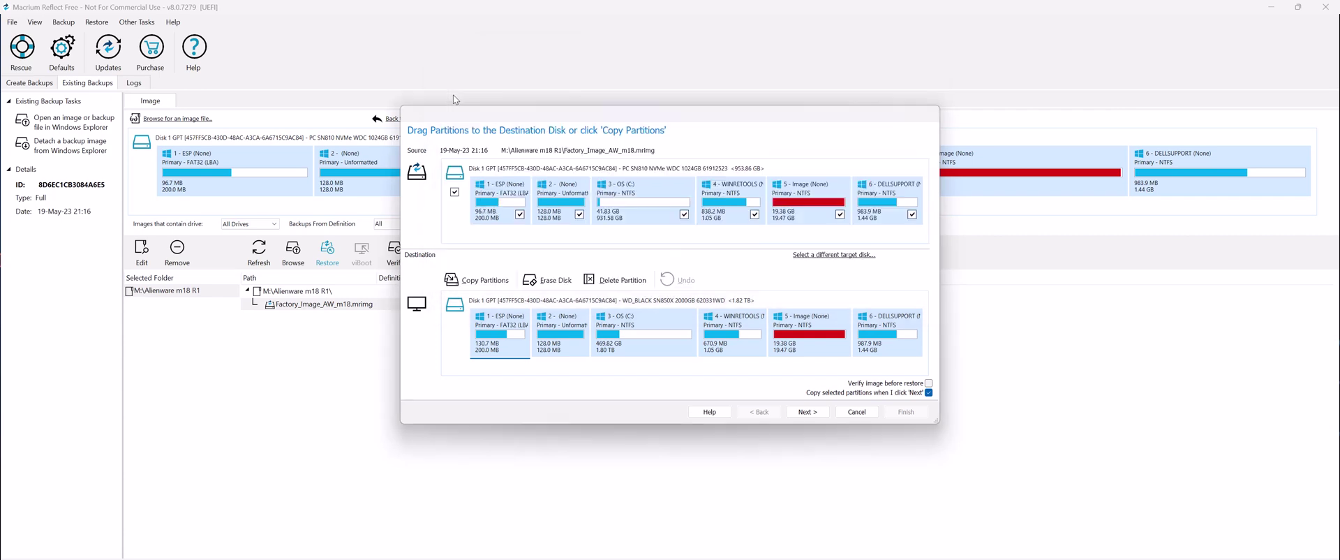
click(502, 280)
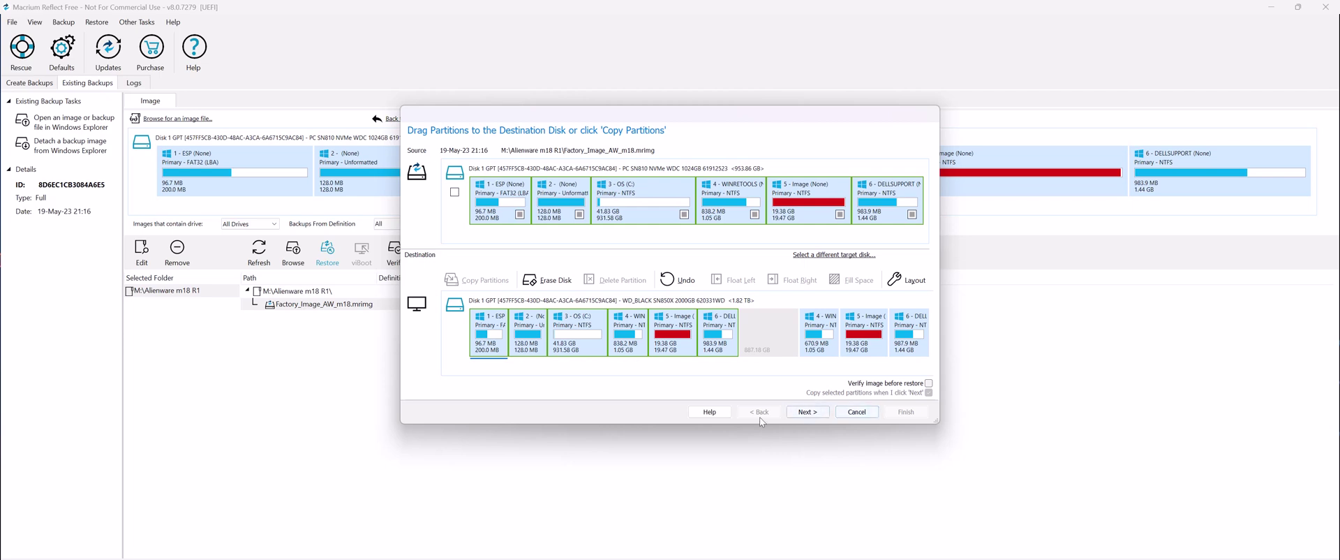
Launch the restore, cancel it at the drive-lock prompt, and close the failed restore window.
click(808, 412)
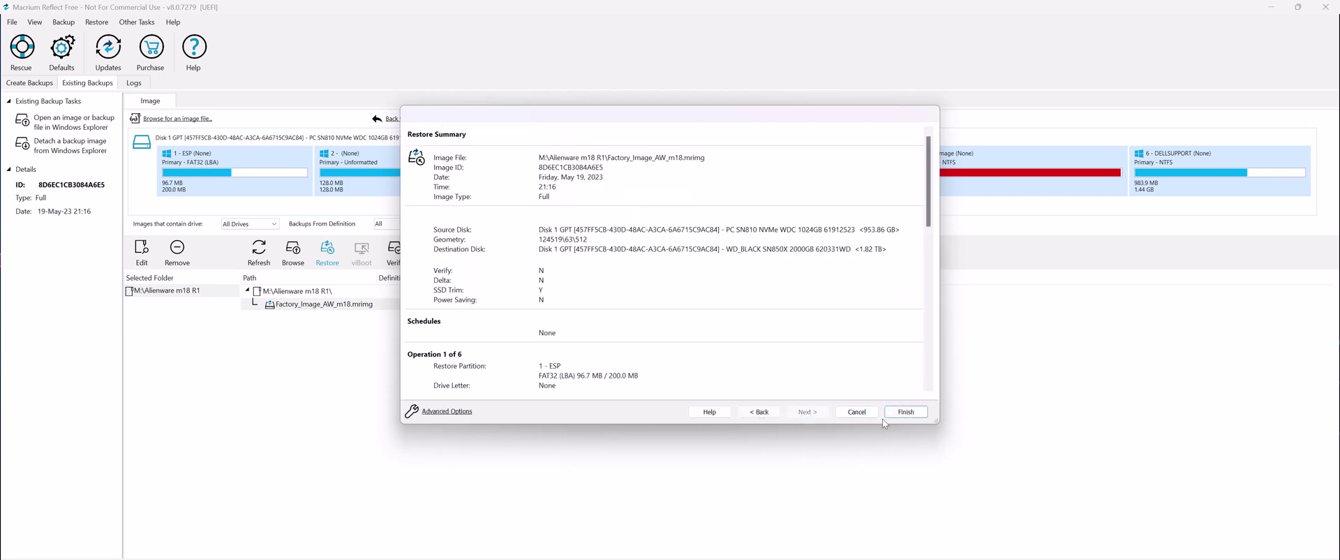
click(898, 412)
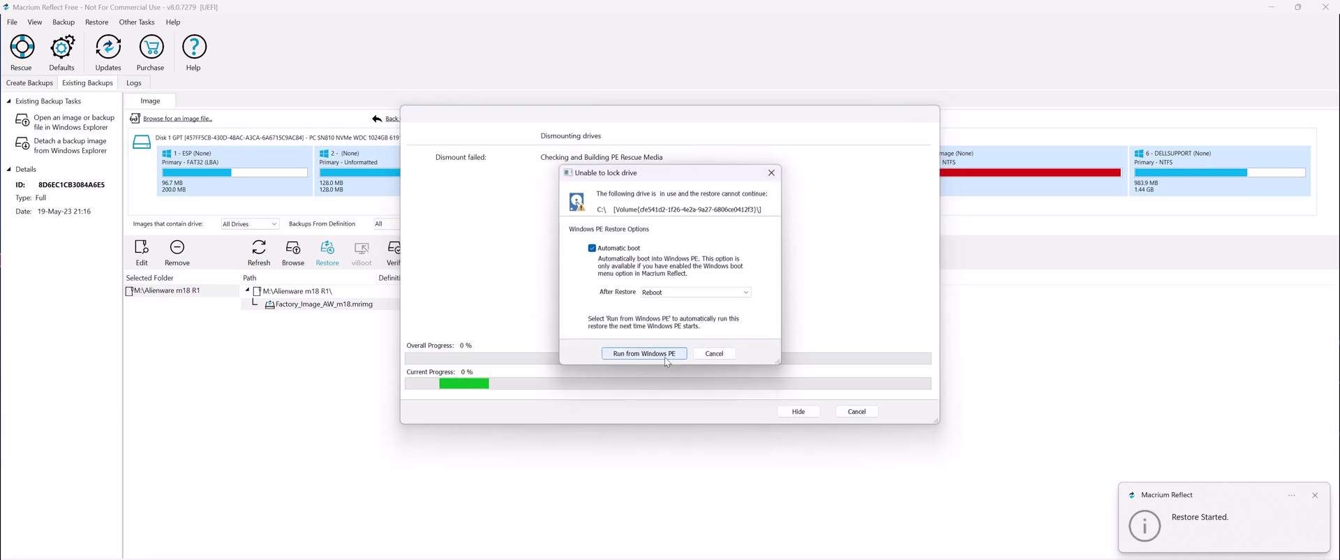
click(698, 356)
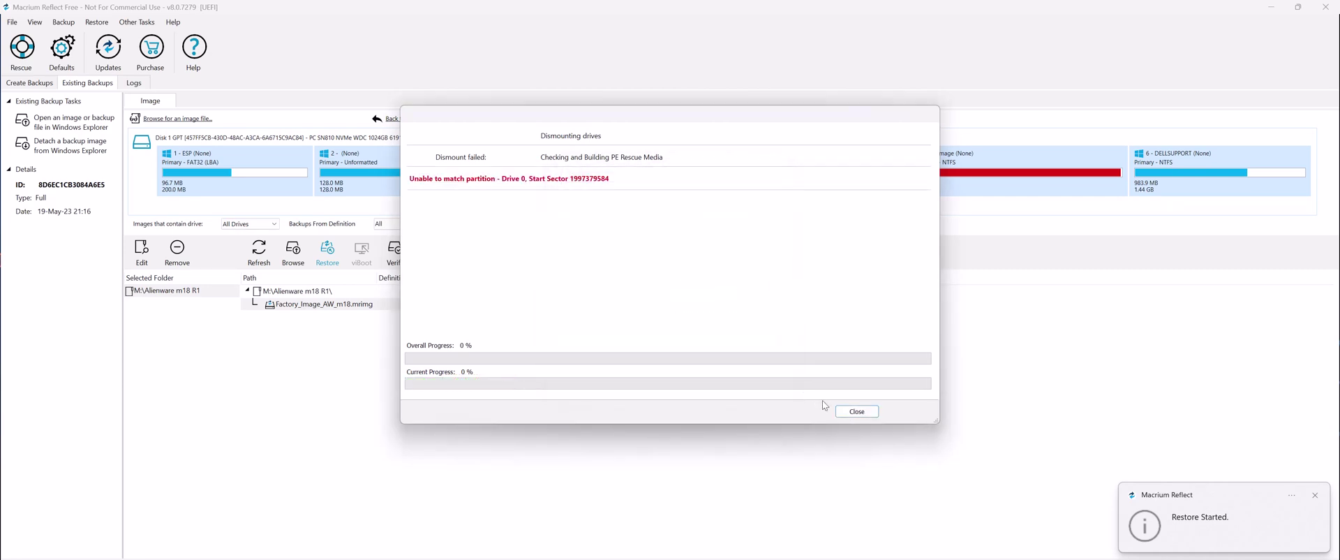
click(857, 411)
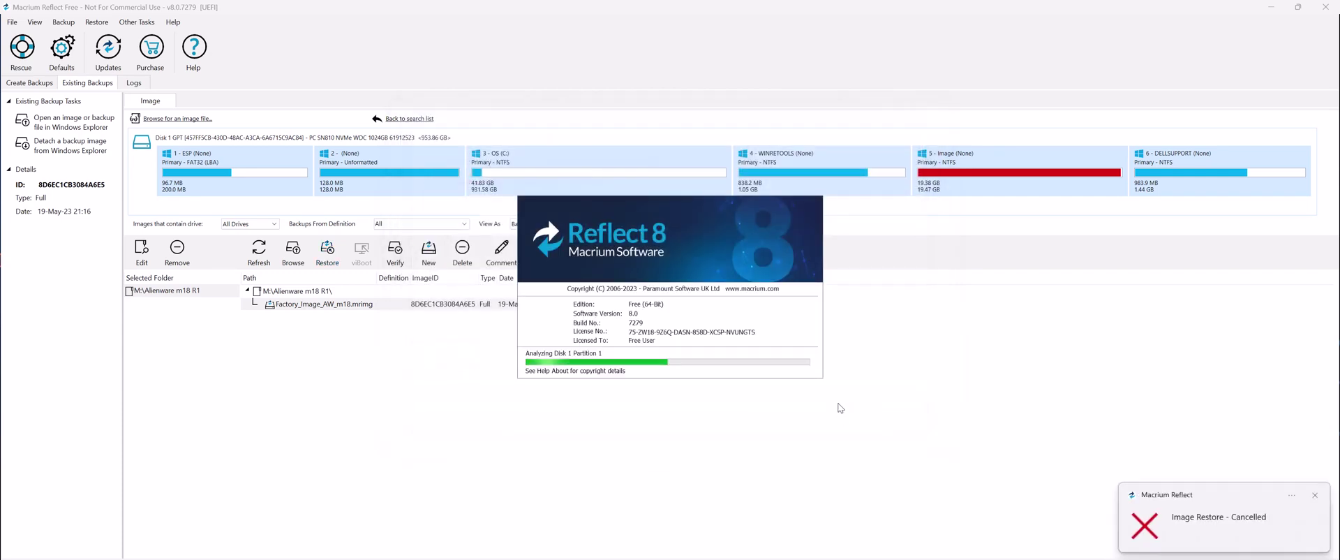